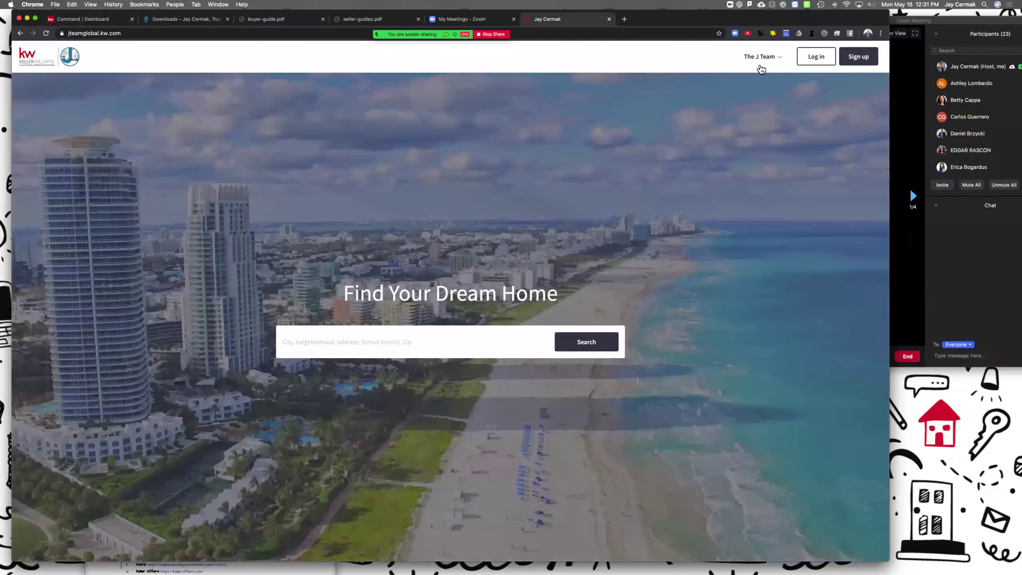
Step: Open The J Team menu and bring up the agent site's Log in dialog
click(780, 59)
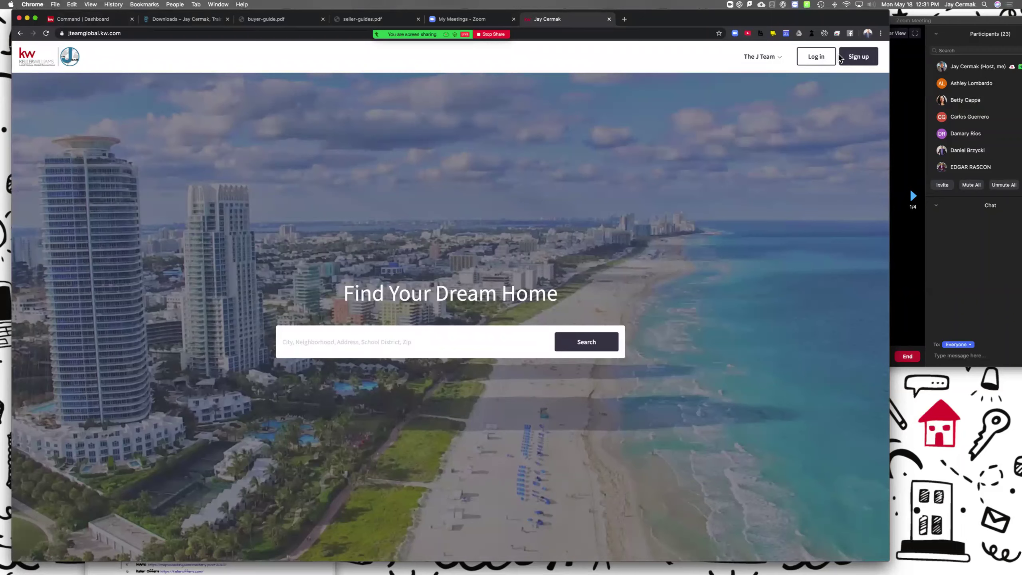
click(817, 57)
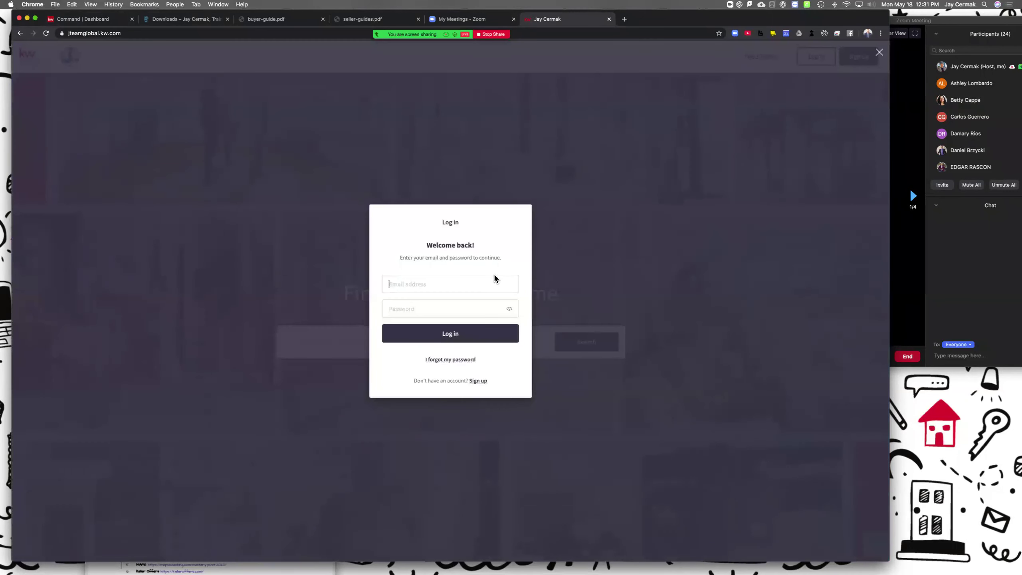
Step: Log in with the agent's e-mail and password, then dismiss Chrome's password-check bubble
click(486, 285)
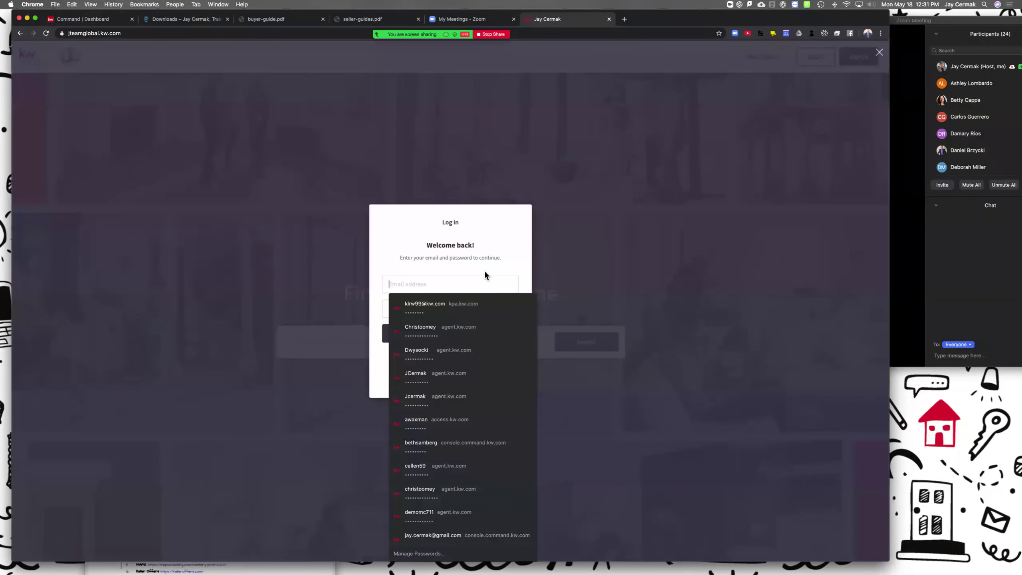
key(Tab)
text(***)
key(BackSpace)
key(BackSpace)
key(BackSpace)
text(********)
key(Return)
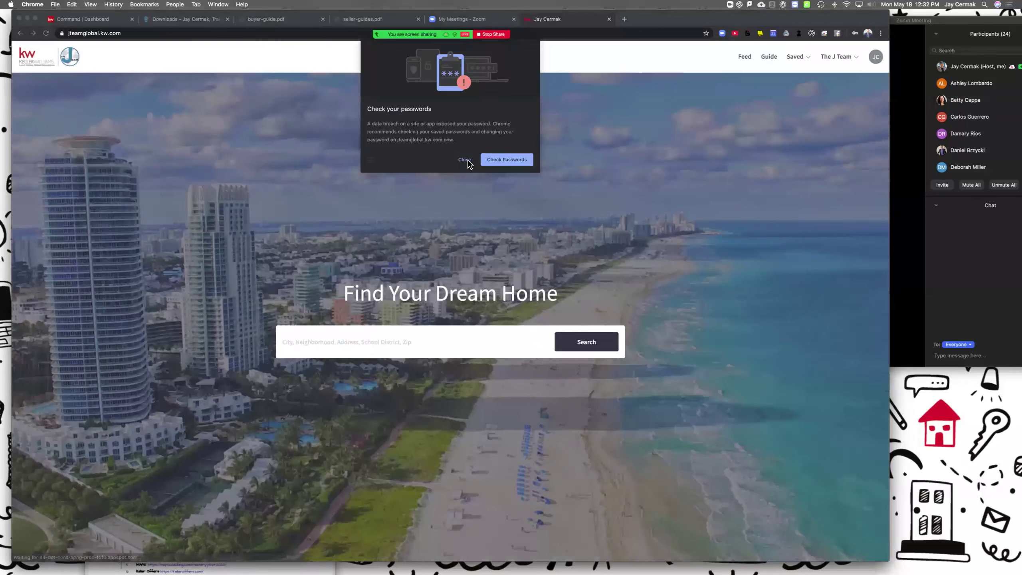
click(465, 160)
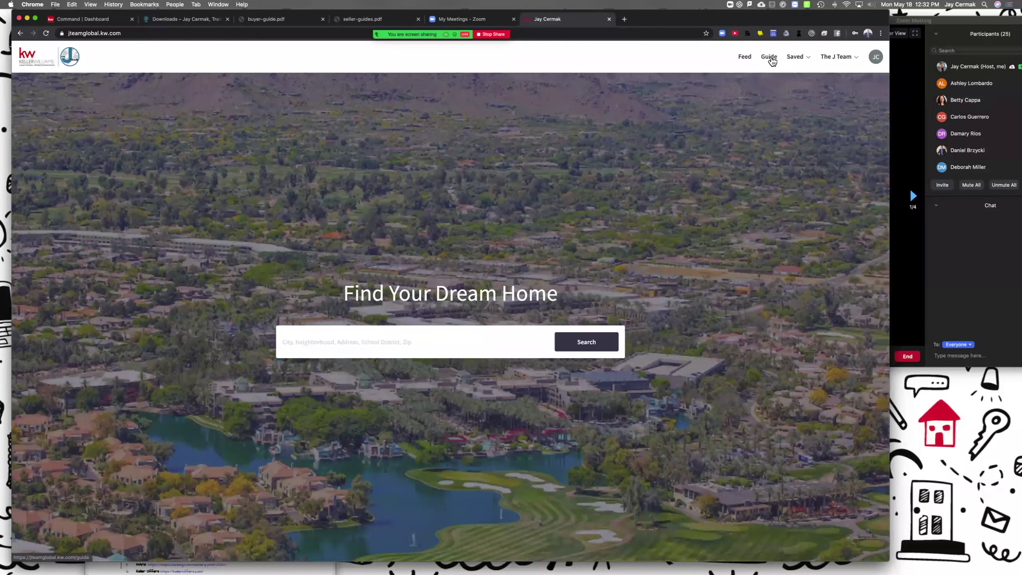
Step: Open the Guide from the top navigation and scroll through its timeline steps
click(770, 58)
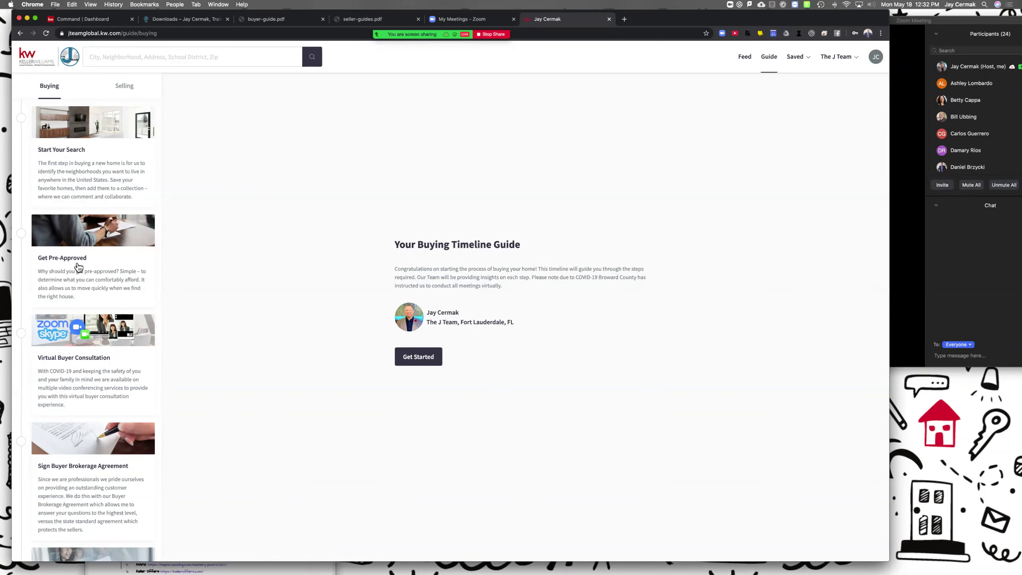
scroll(78, 267, down, 15)
scroll(113, 121, up, 11)
click(124, 87)
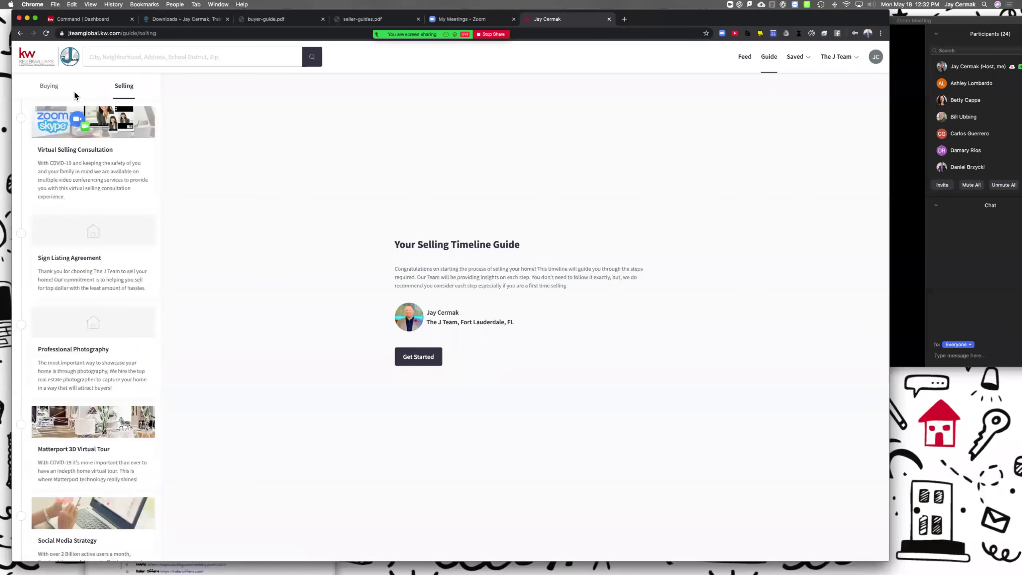
scroll(97, 193, down, 1)
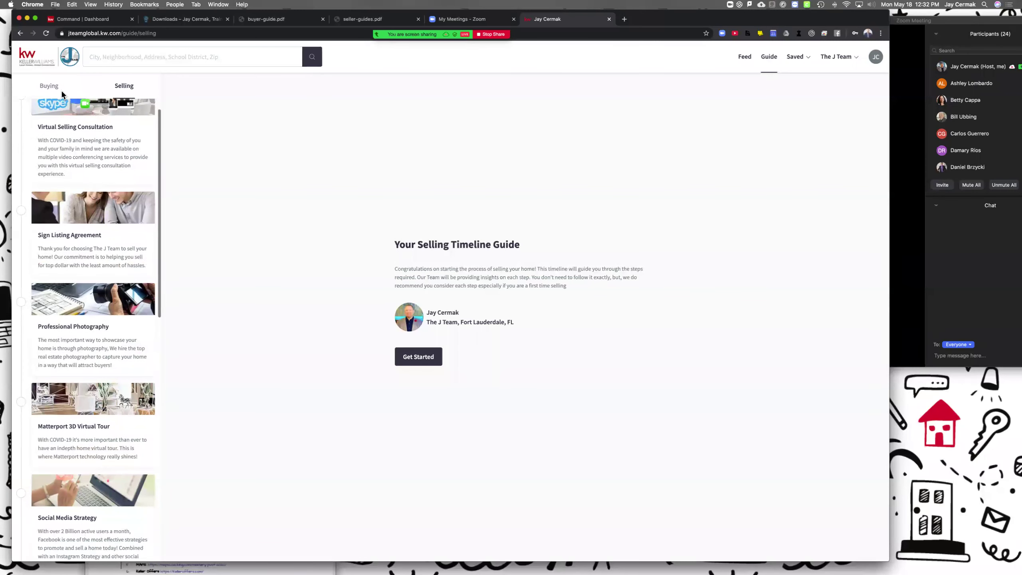
click(53, 82)
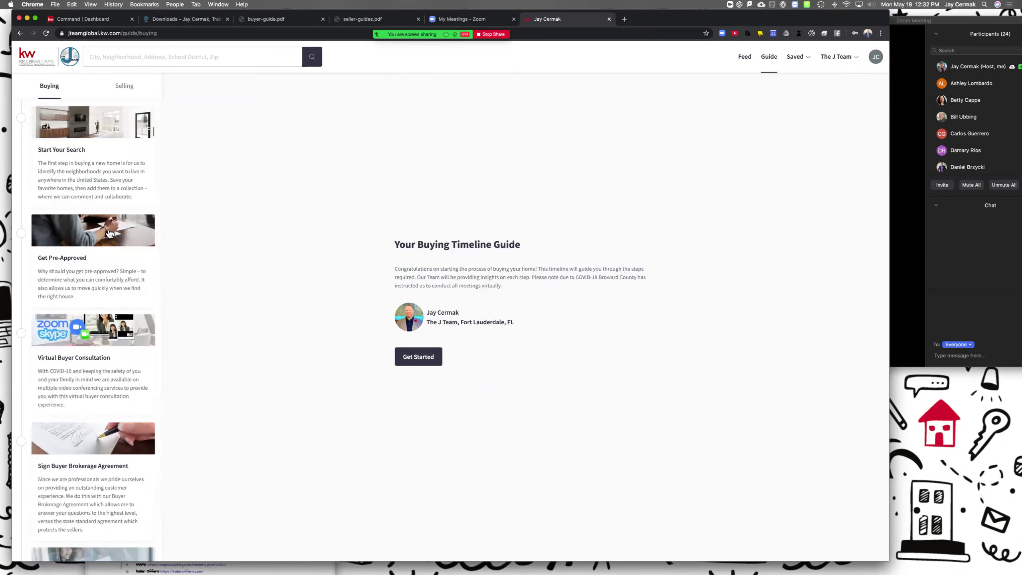
scroll(94, 258, down, 3)
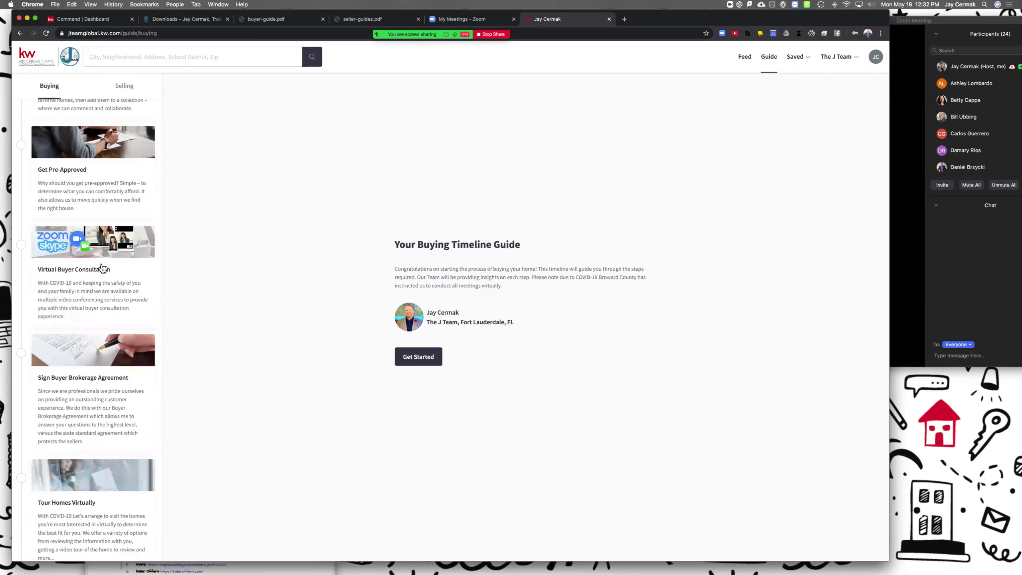
scroll(102, 268, down, 3)
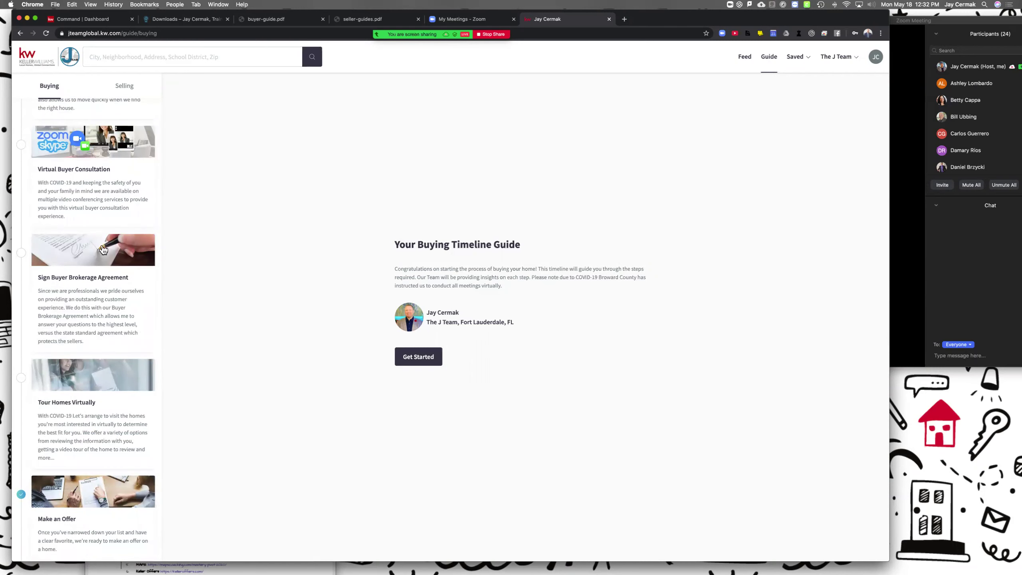
scroll(100, 258, down, 3)
scroll(97, 254, down, 2)
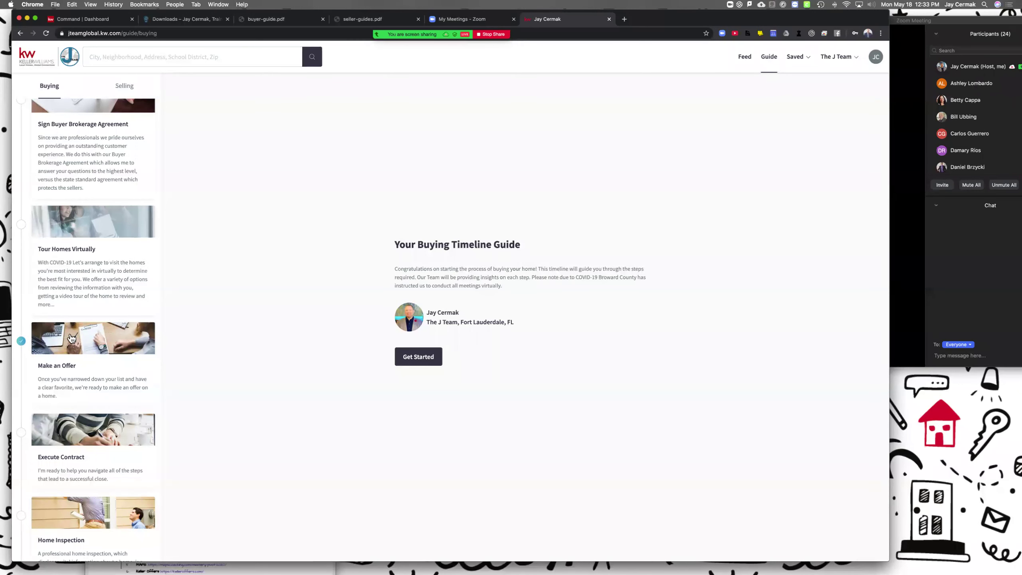
Step: View the Make an Offer step, then switch to the Selling tab and browse its steps
click(23, 341)
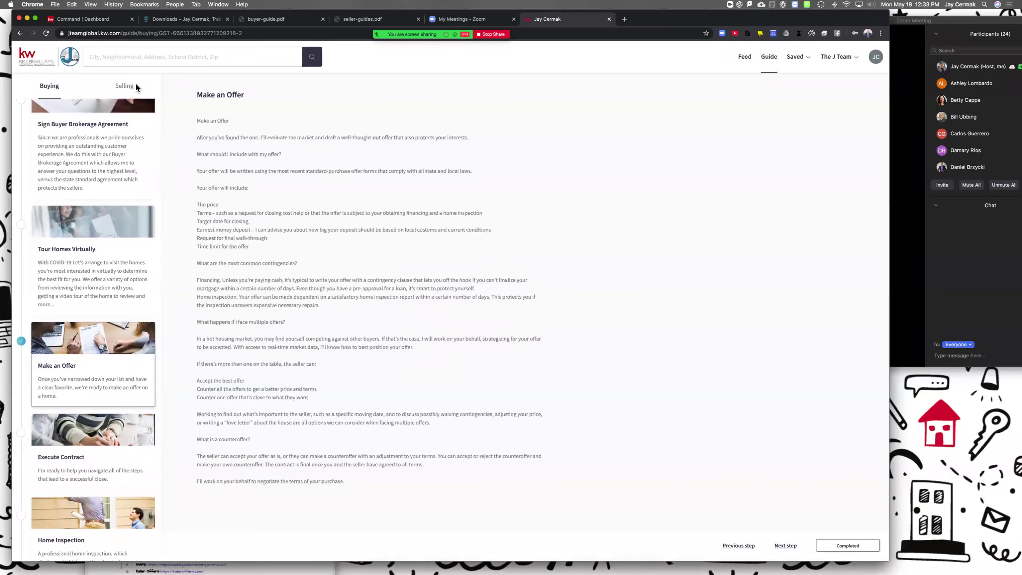
click(120, 85)
scroll(132, 290, down, 8)
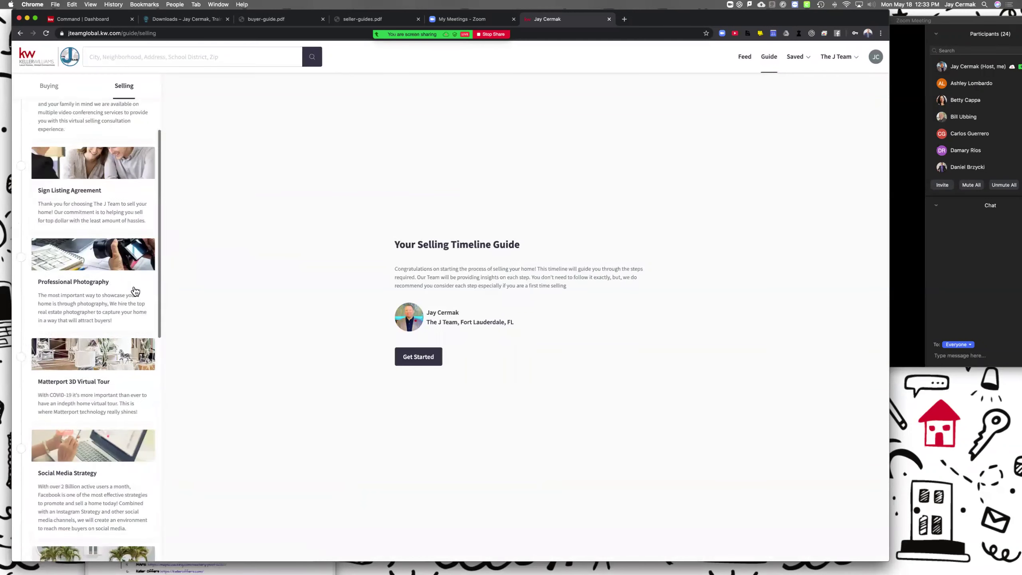
scroll(135, 291, down, 6)
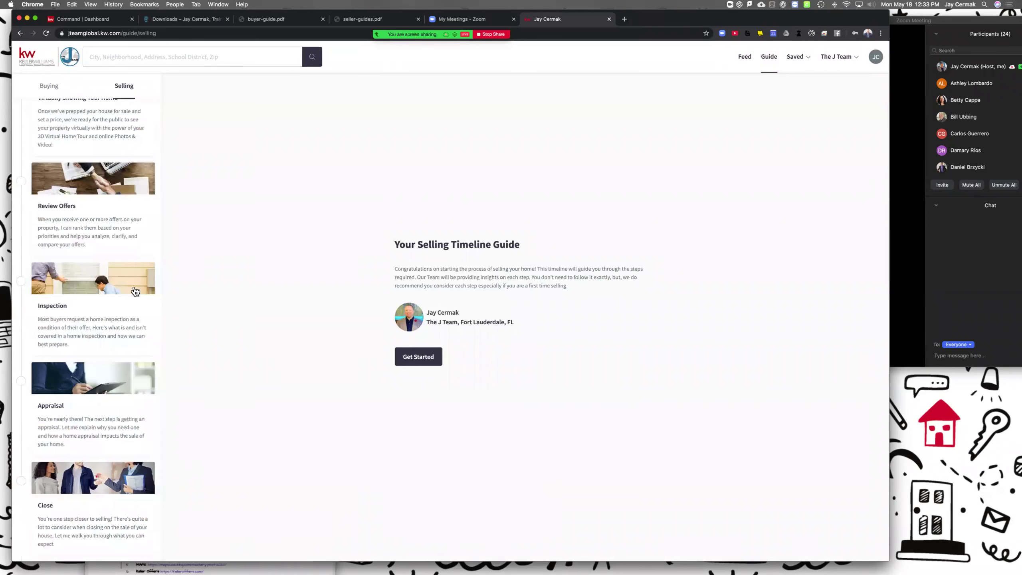
scroll(135, 291, up, 14)
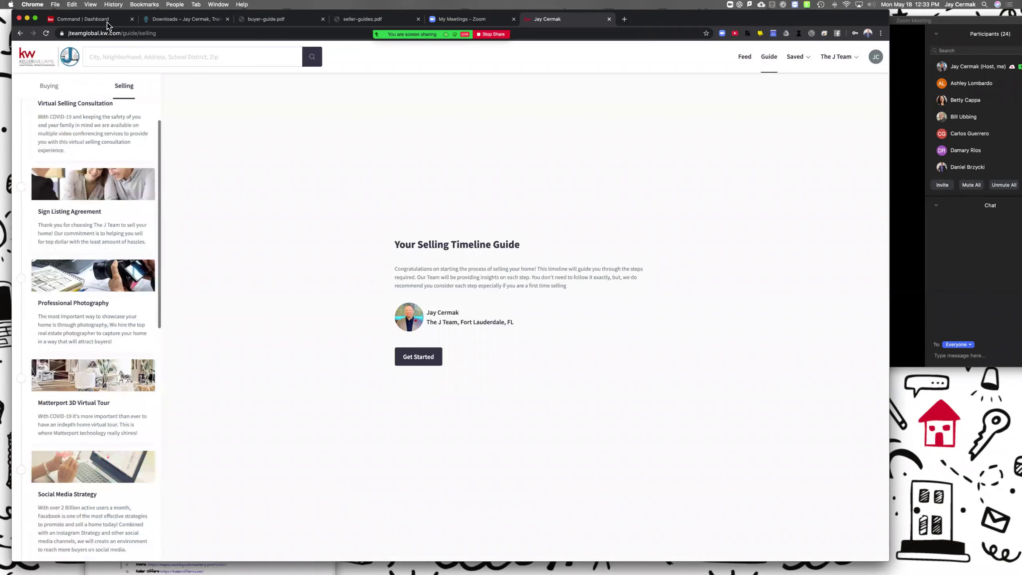
Step: On the Command | Dashboard tab, bring up Customize Home listing the eight enabled widgets
click(93, 19)
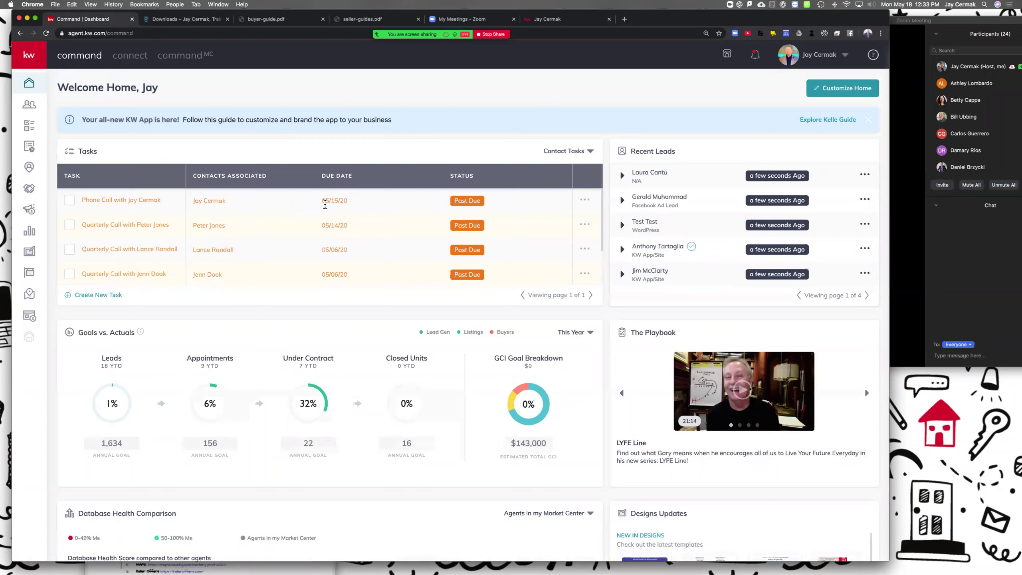
scroll(375, 322, down, 2)
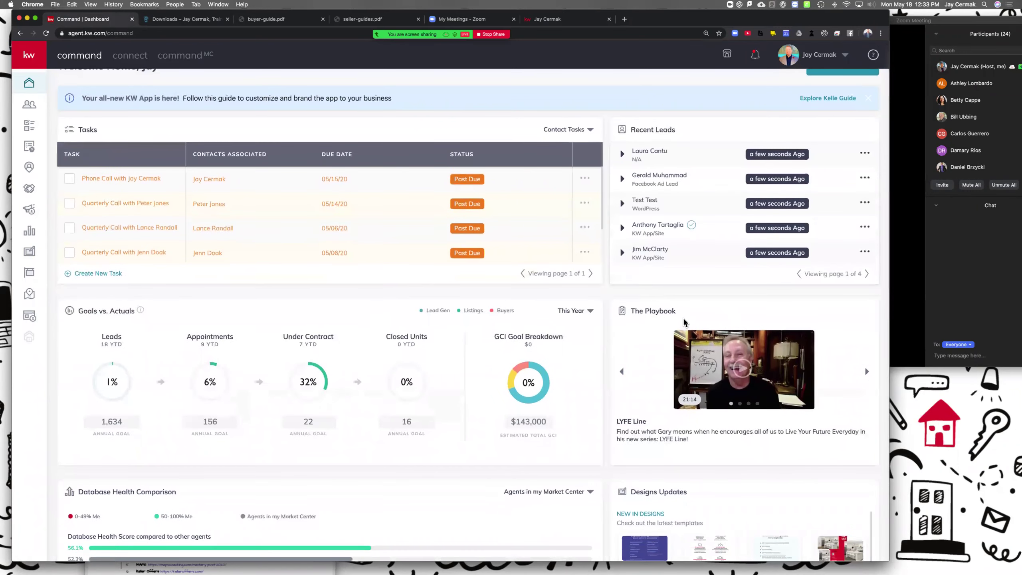
scroll(686, 323, up, 2)
click(829, 91)
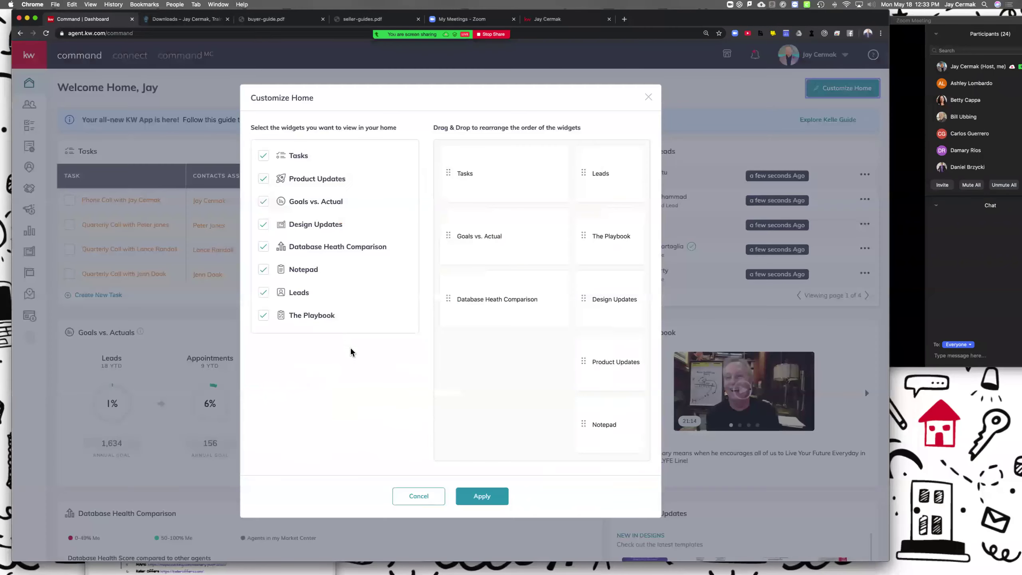
Step: Cancel the Customize Home dialog, leaving the dashboard widgets unchanged
click(416, 495)
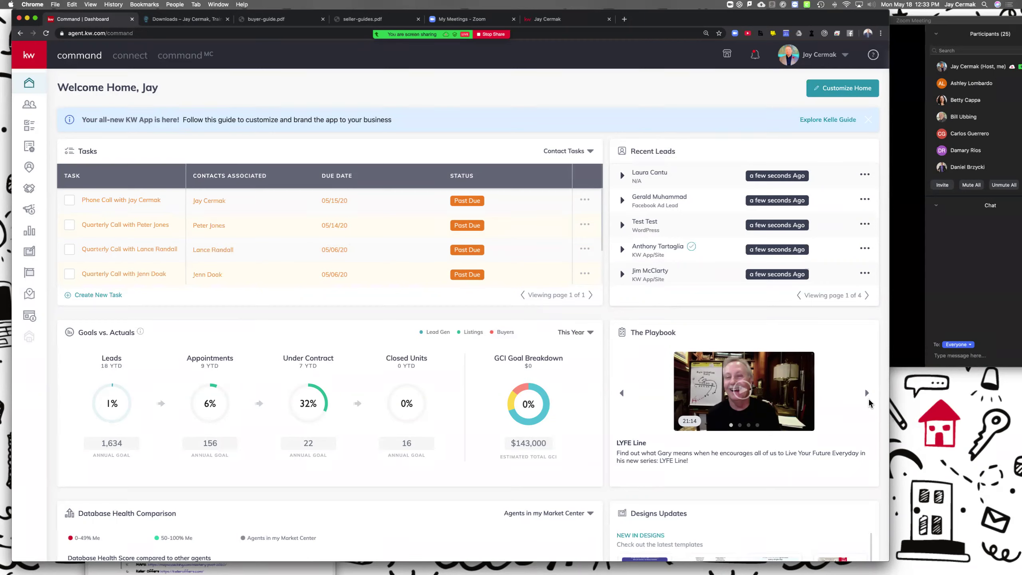
Step: Advance the Playbook to the LYFE Moment: Brian Cane video, preview it, then go to Consumer
click(867, 396)
click(868, 397)
click(867, 397)
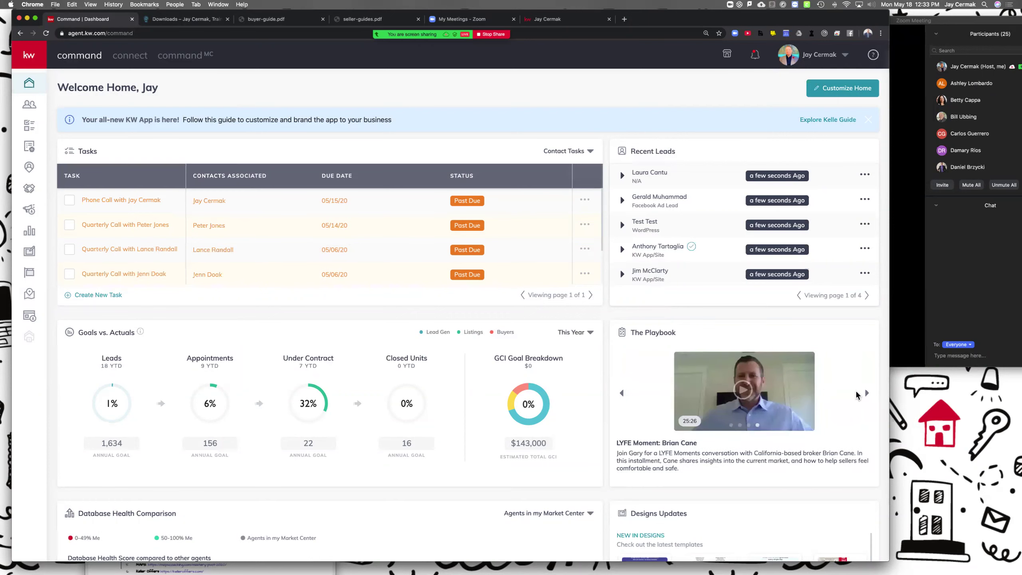
click(868, 397)
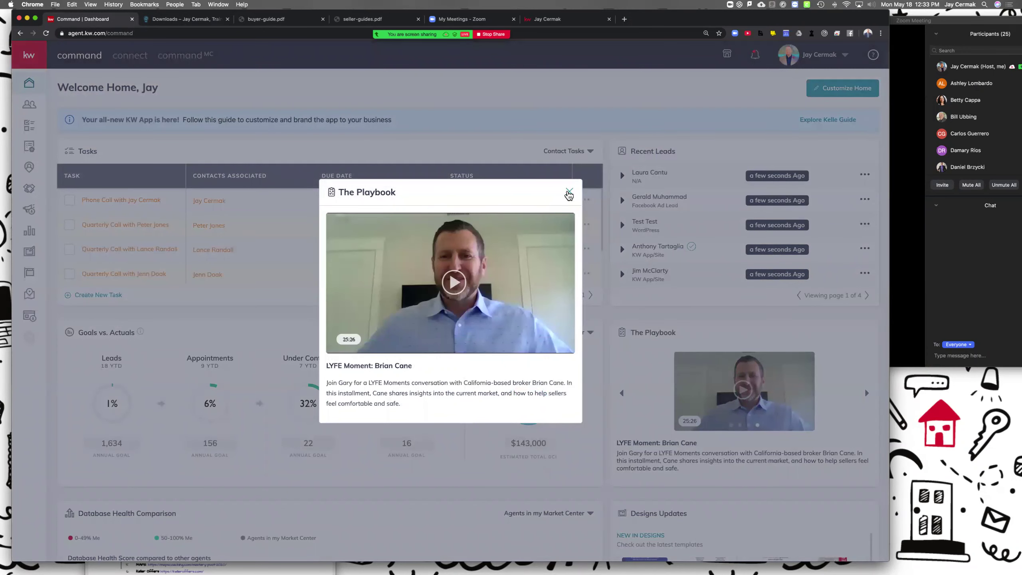
click(568, 195)
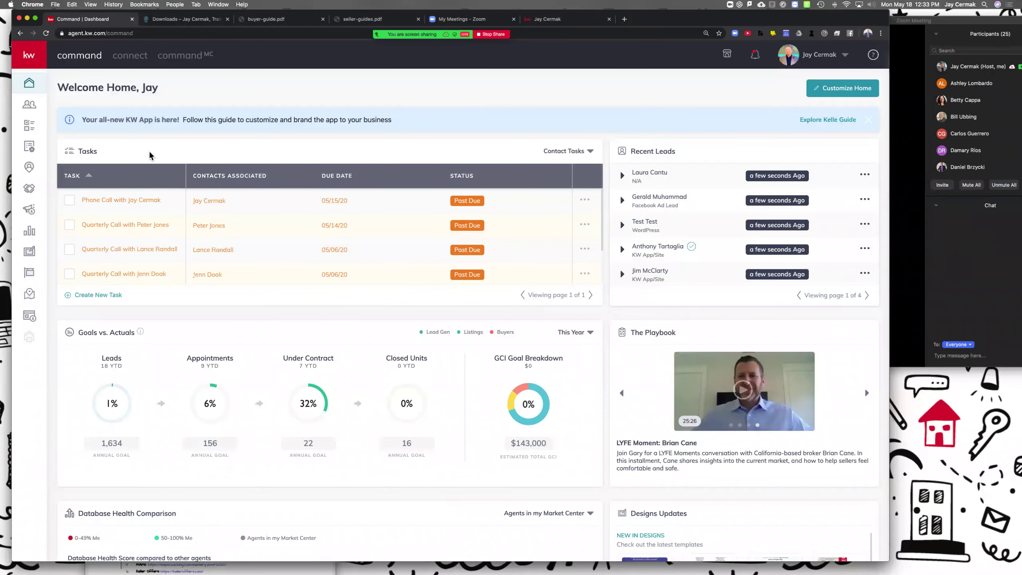
click(30, 317)
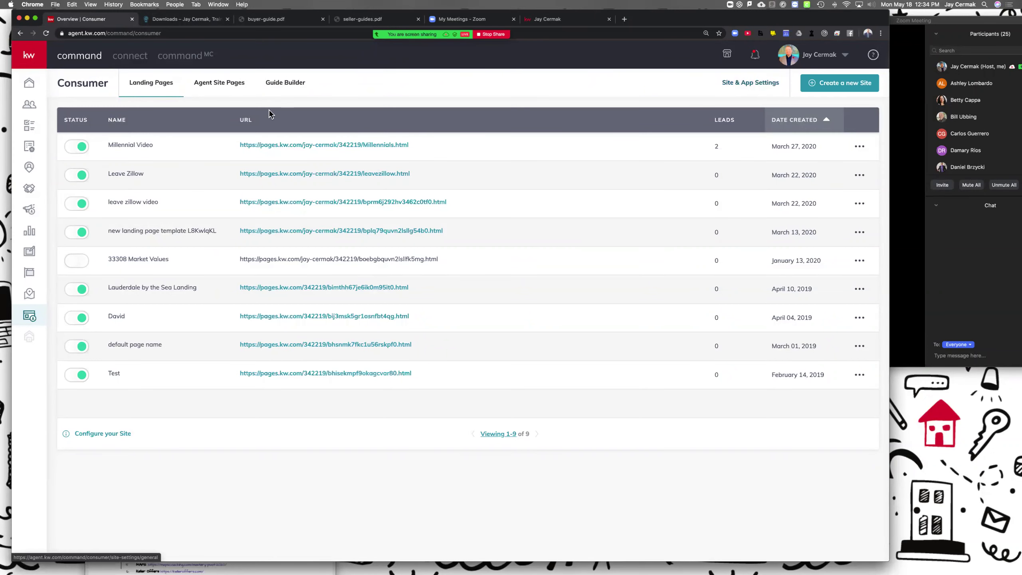
Step: From Consumer Landing Pages, go to the agent site's Site & App Settings
click(757, 83)
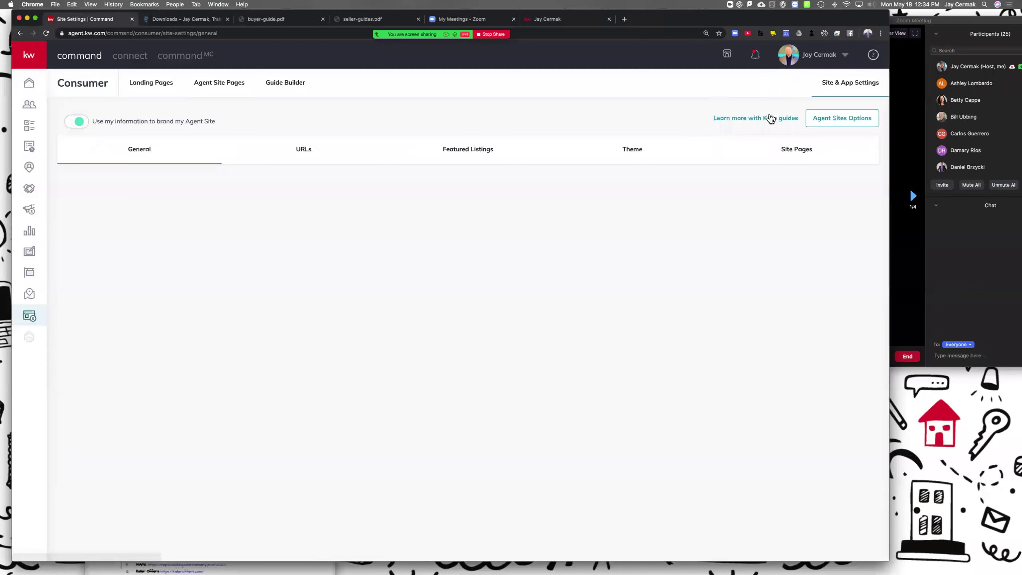
click(749, 121)
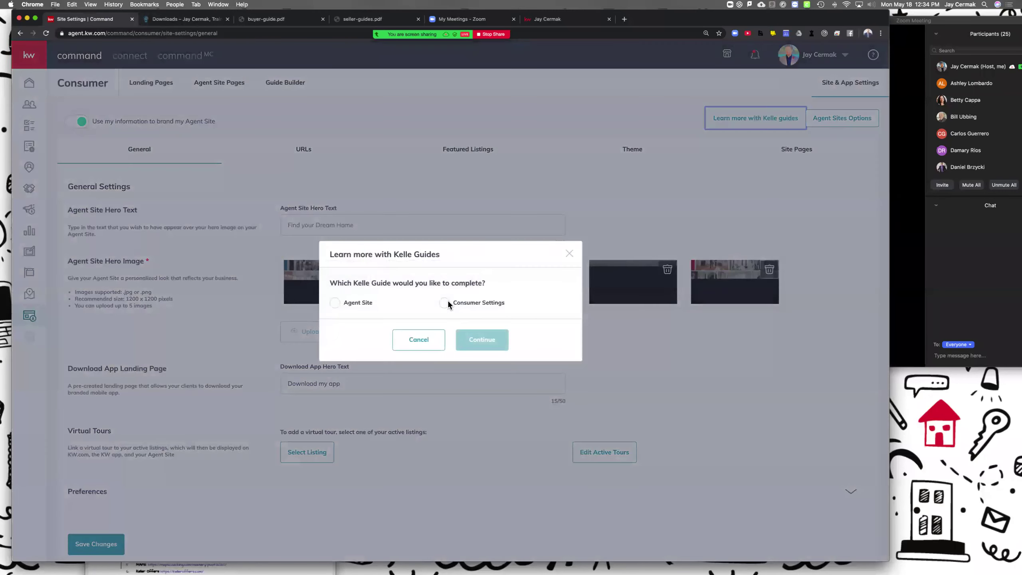
click(445, 303)
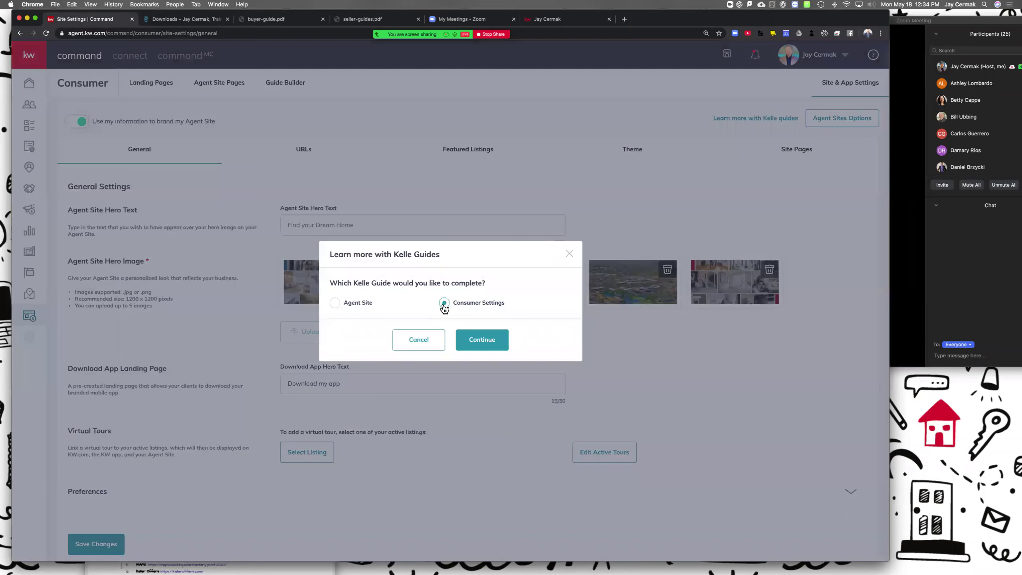
click(418, 344)
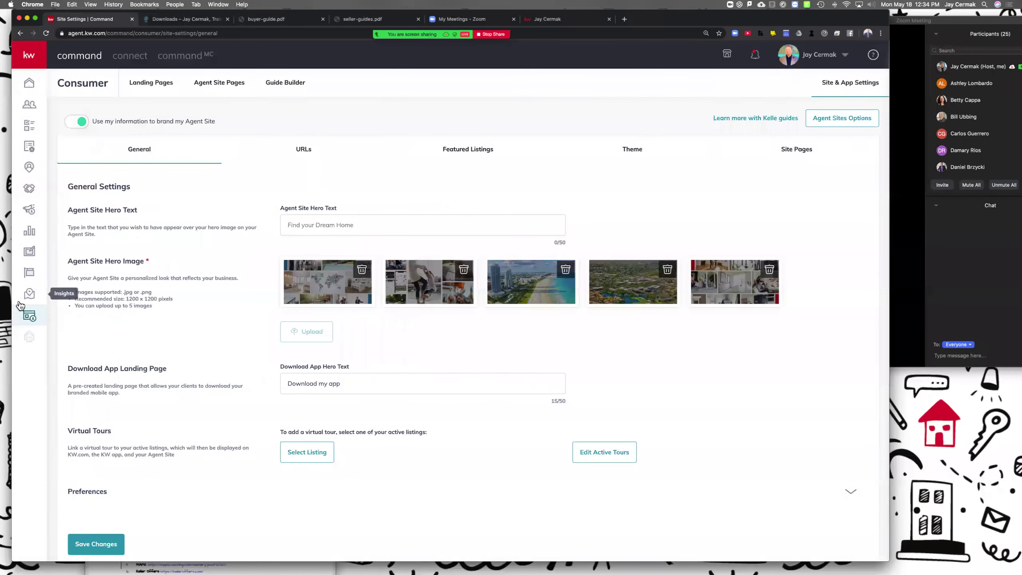
Step: Switch to the Guide Builder tab, confirming Leave in Chrome's Leave site? prompt
click(286, 83)
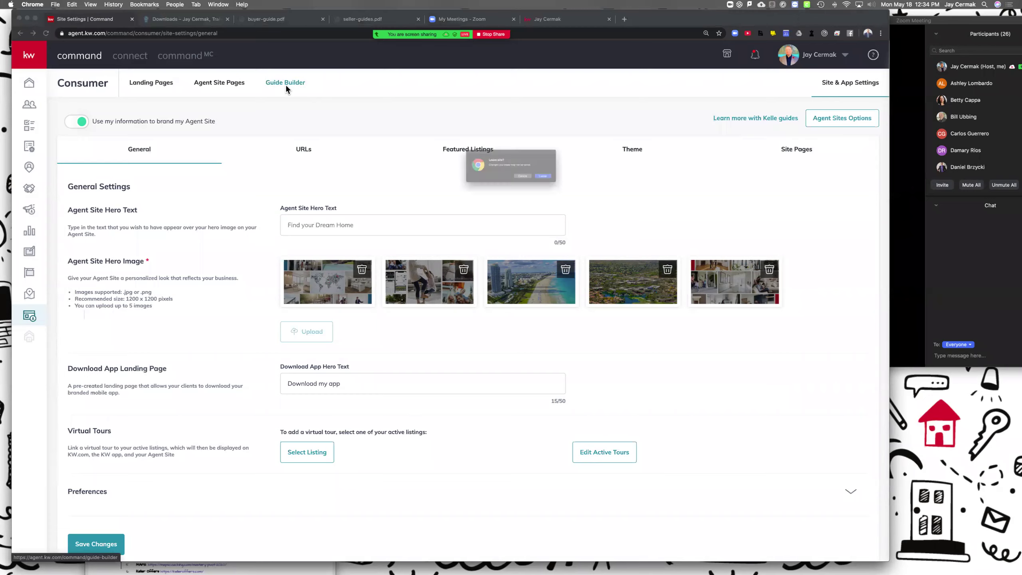
click(571, 184)
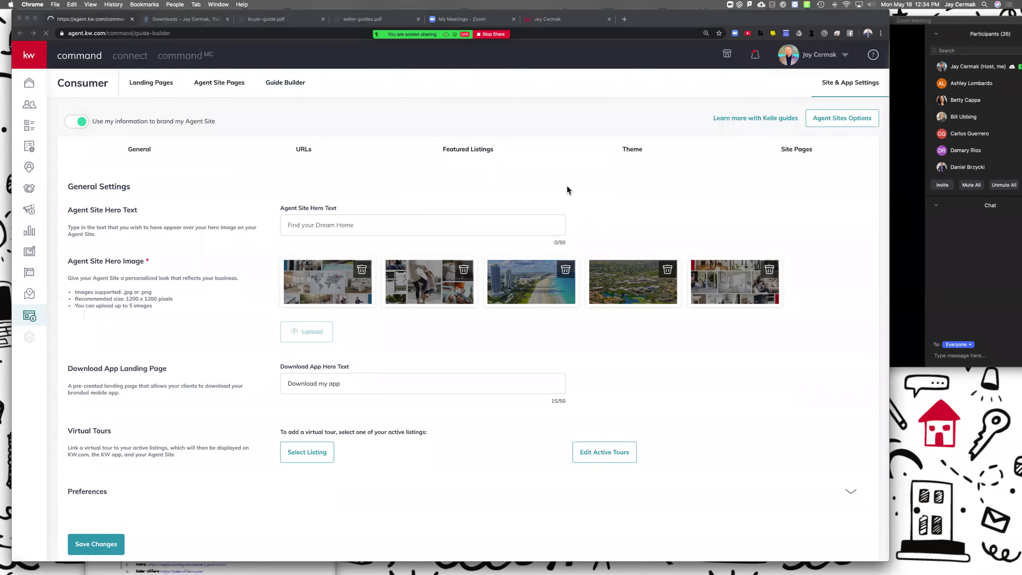
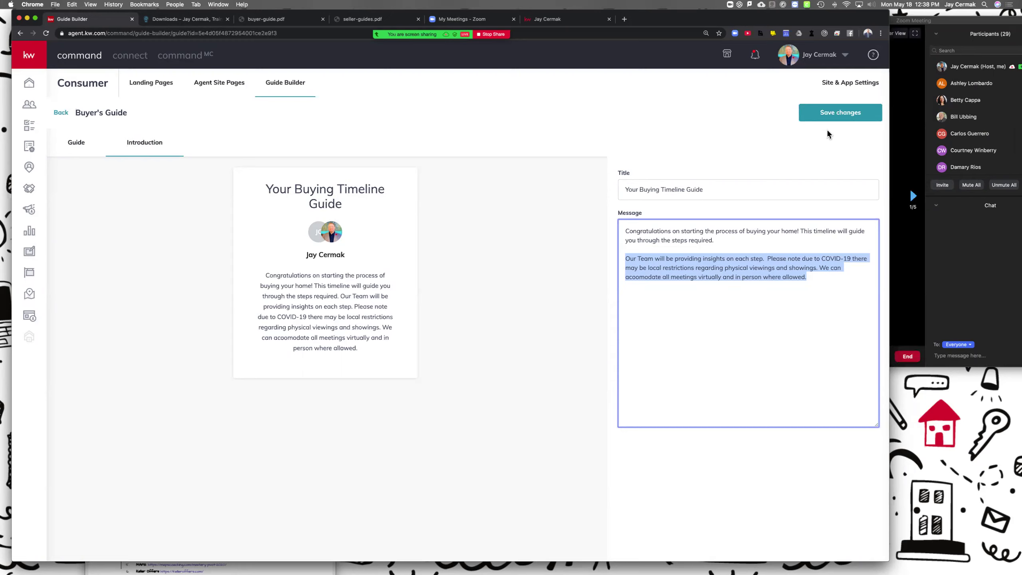
Step: Delete the virtual-meetings sentence so the introduction fits 300 characters, and save it
click(841, 121)
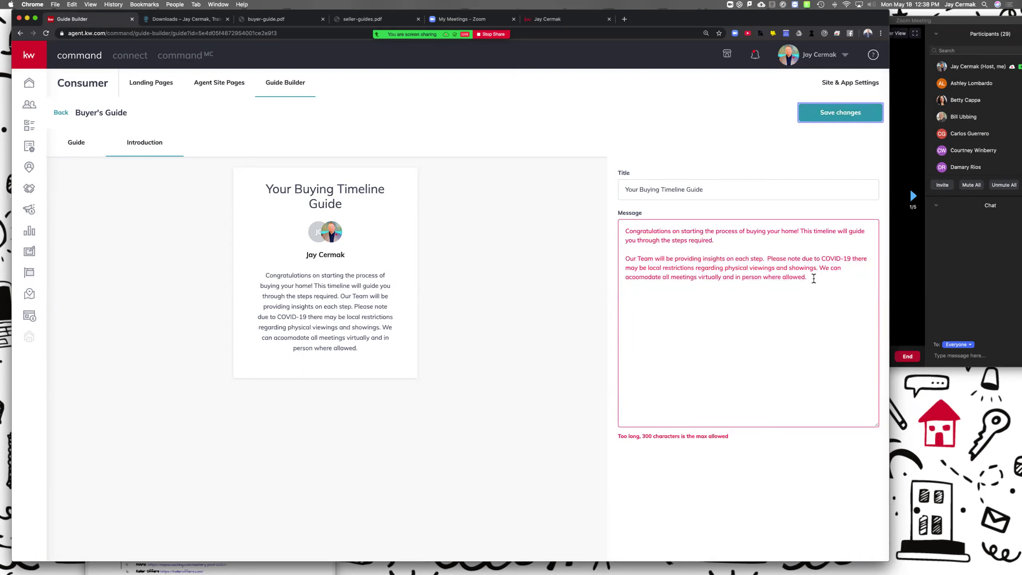
drag(820, 268, 836, 308)
key(BackSpace)
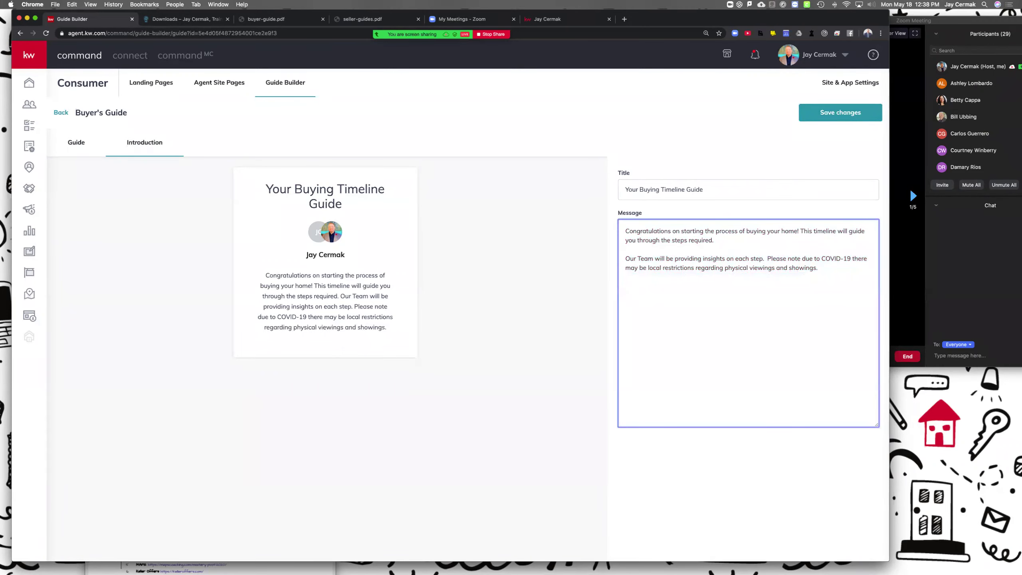
click(851, 113)
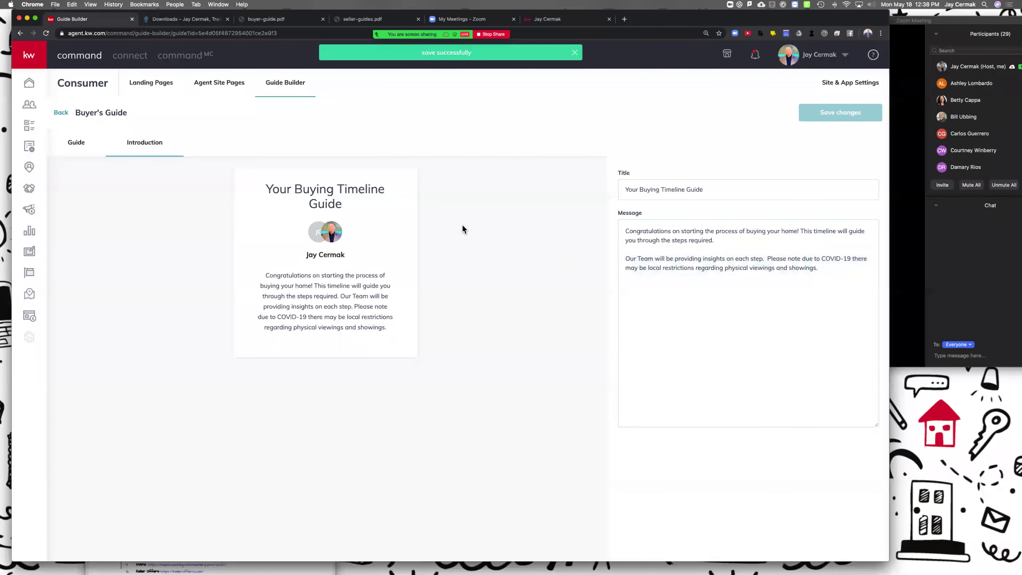
click(73, 145)
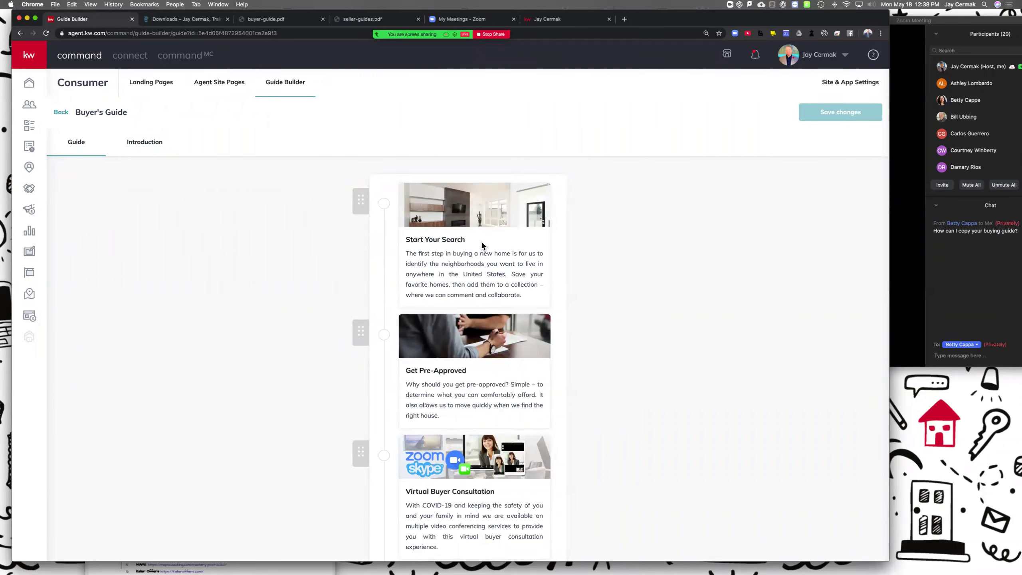
Step: Scroll through the Buyer's Guide step cards down to Execute Contract and back to the top
scroll(482, 245, down, 8)
scroll(482, 244, down, 4)
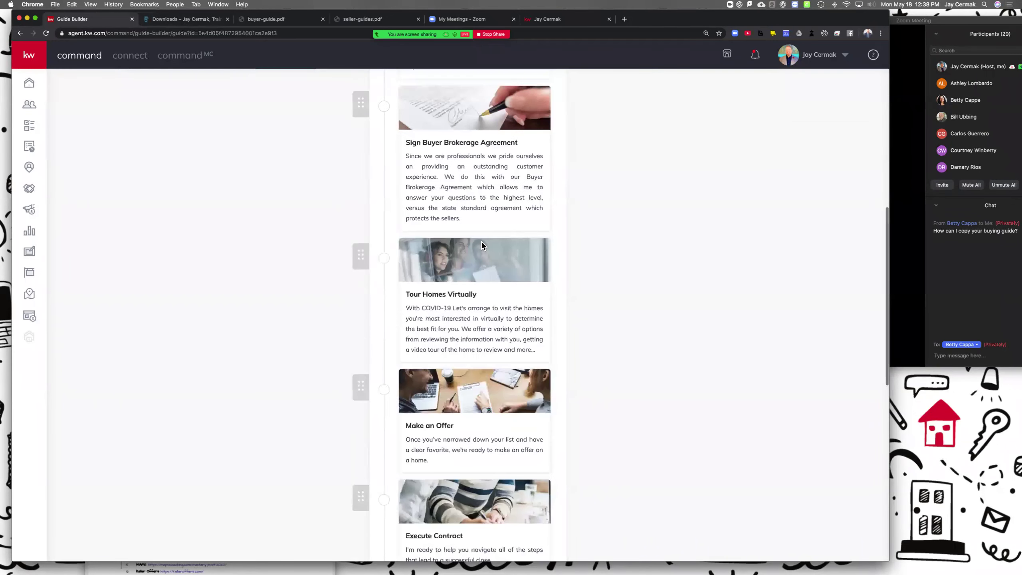
scroll(479, 210, up, 12)
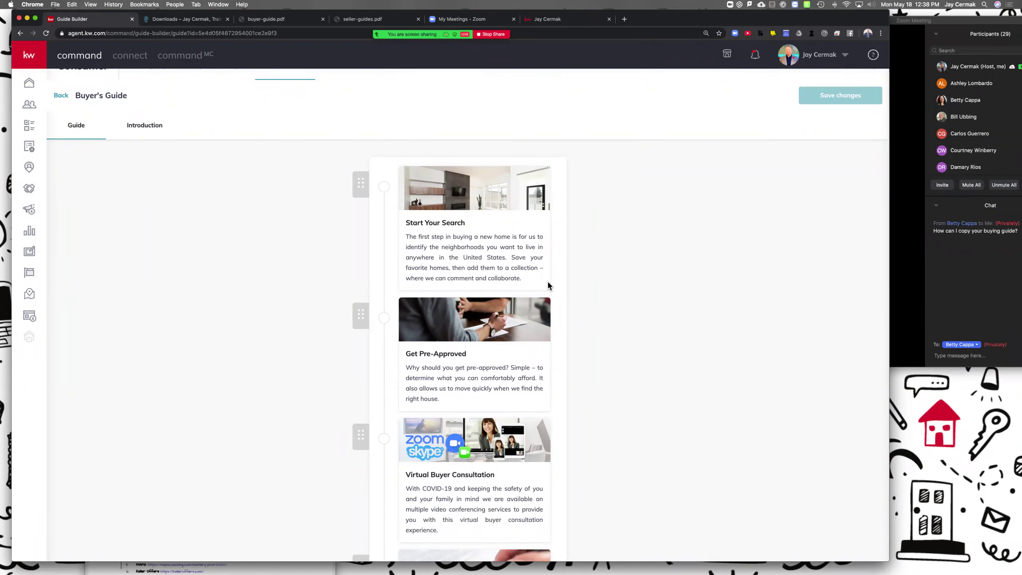
Step: Send 'jaycermak.com/downloads' as a reply in the Zoom chat
click(964, 360)
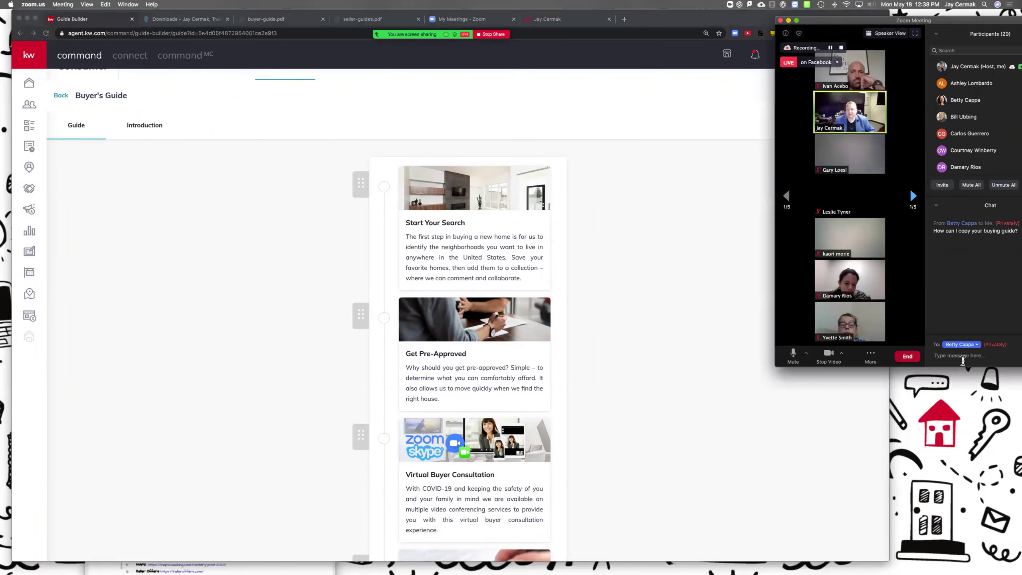
text(jaycermak.com/downloads)
key(Return)
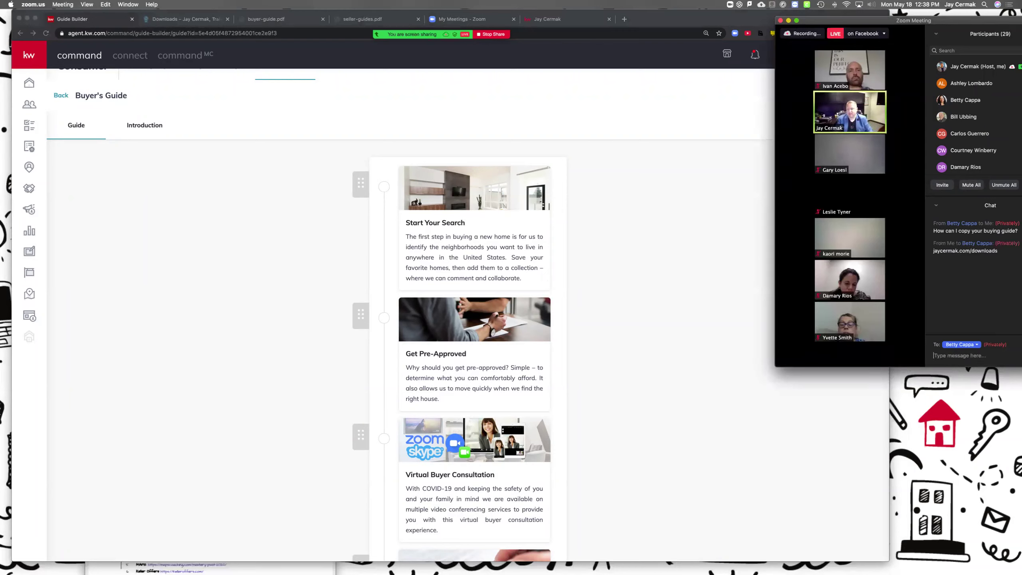
Step: Check the downloads page in Chrome, then return to the Buyer's Guide editor
click(626, 275)
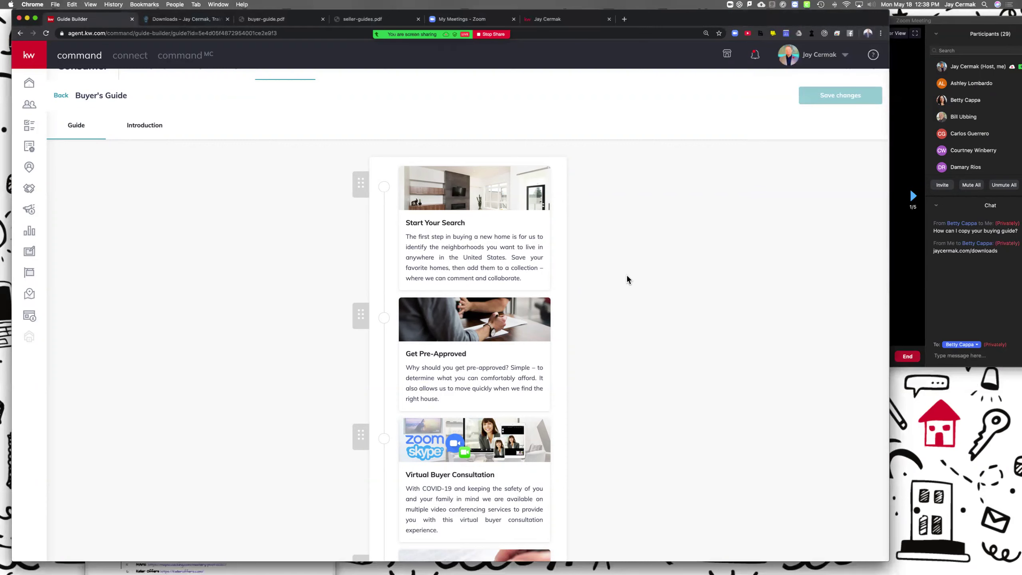
click(209, 19)
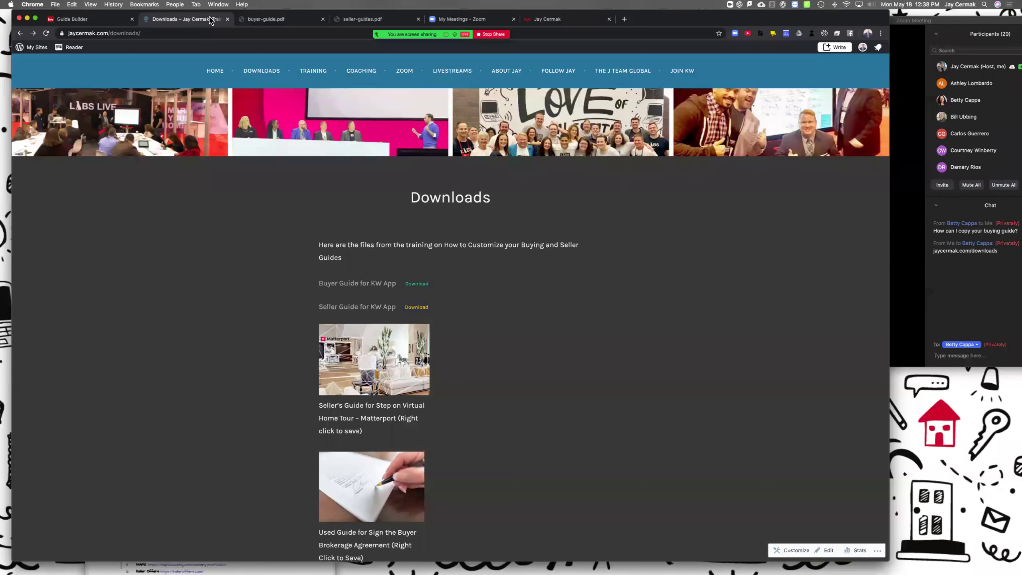
click(97, 20)
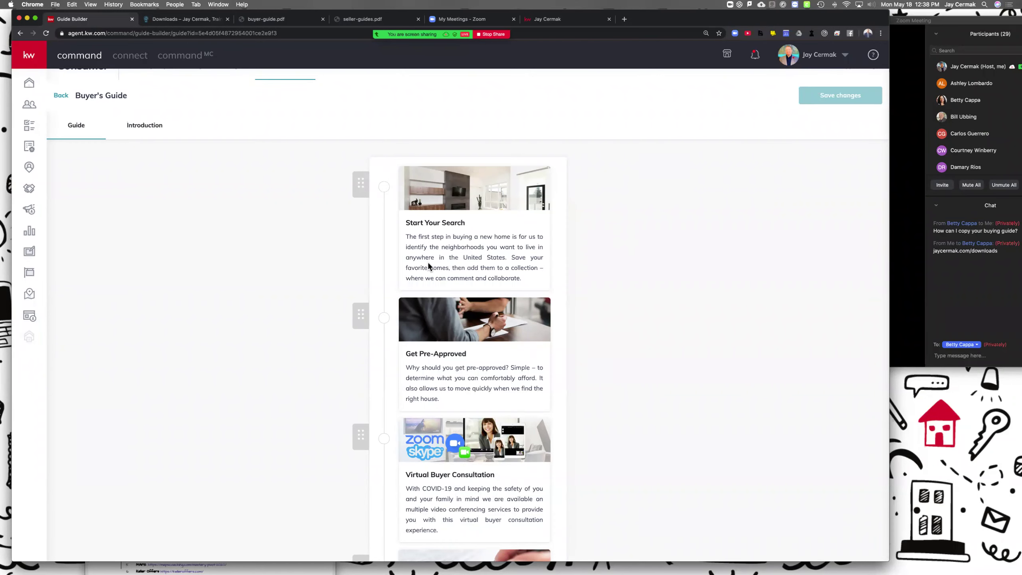
Step: Open the Start Your Search step settings and select its whole card title
click(435, 199)
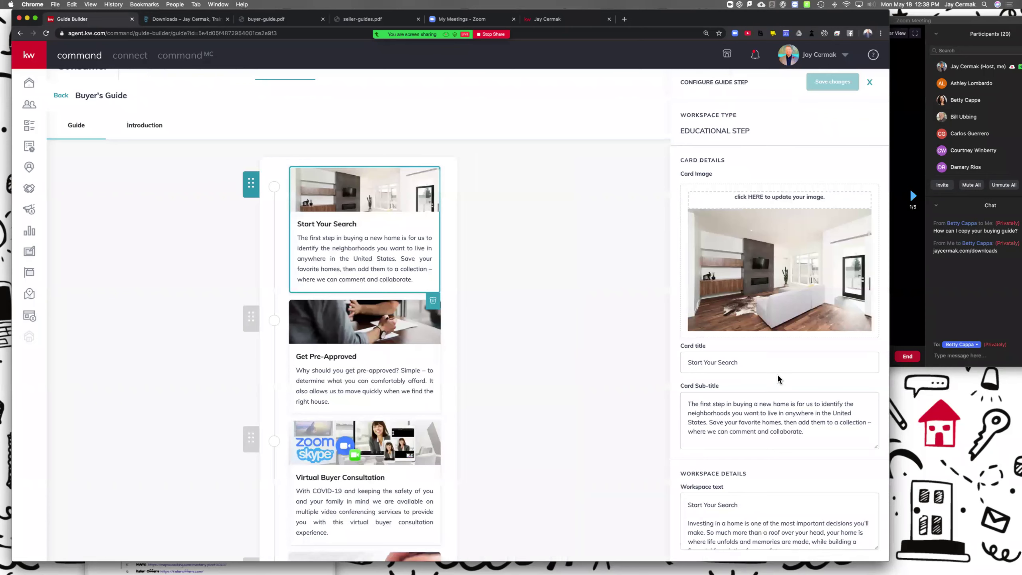
scroll(778, 375, down, 1)
scroll(778, 375, up, 1)
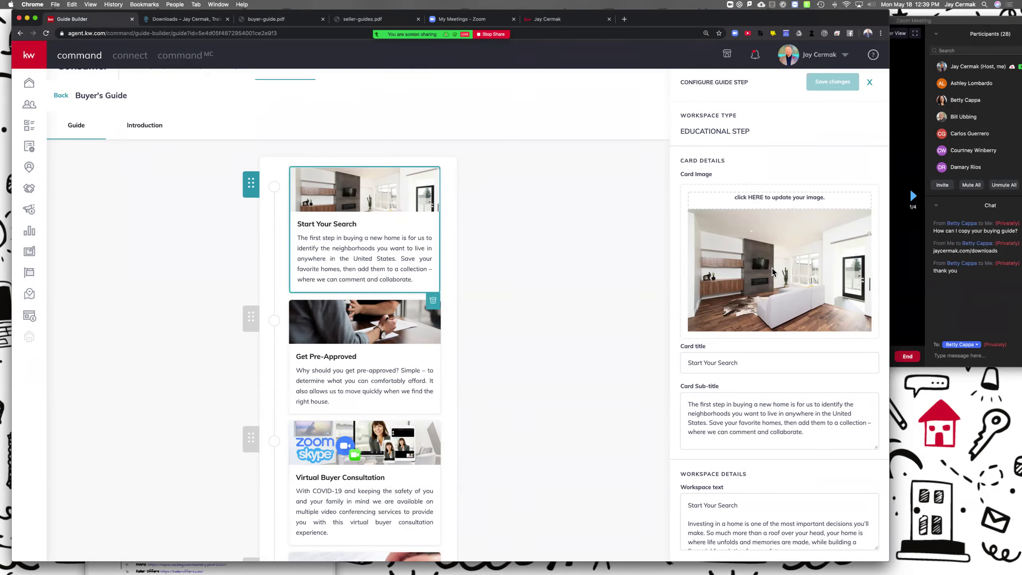
triple_click(725, 363)
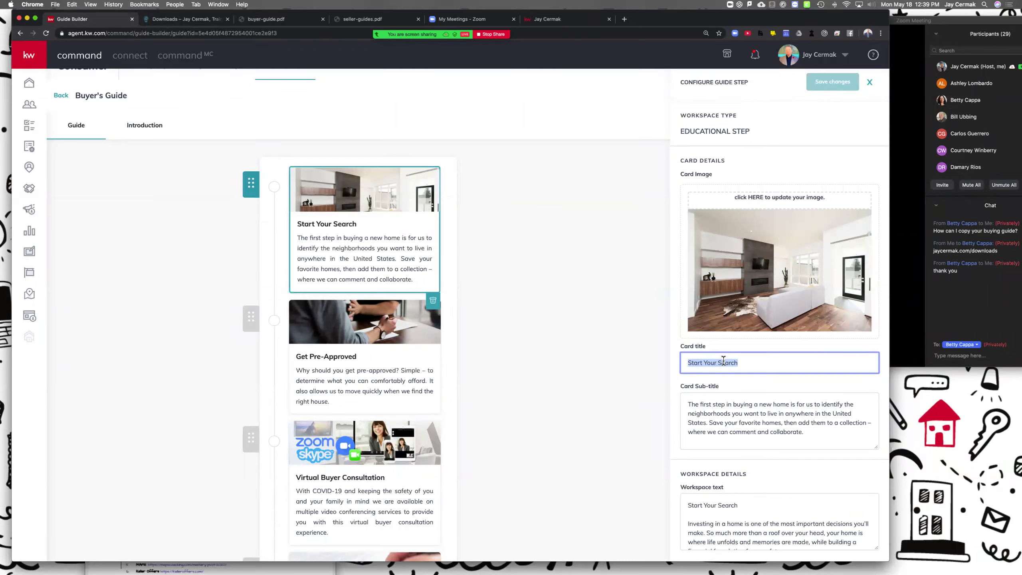
Step: Review the Start Your Search sub-title and workspace text, enlarging the Workspace text box
scroll(724, 361, down, 1)
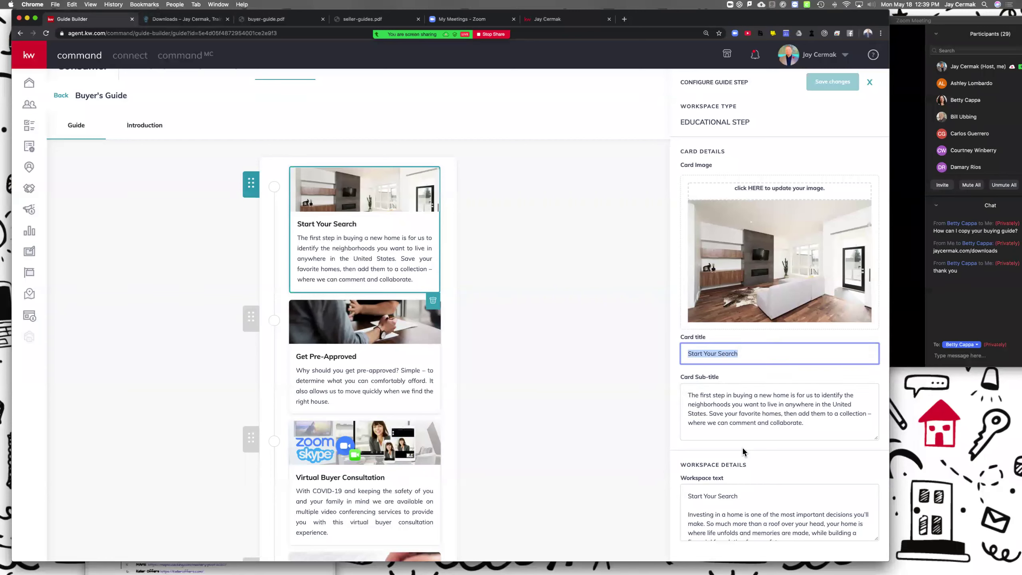
scroll(746, 504, down, 3)
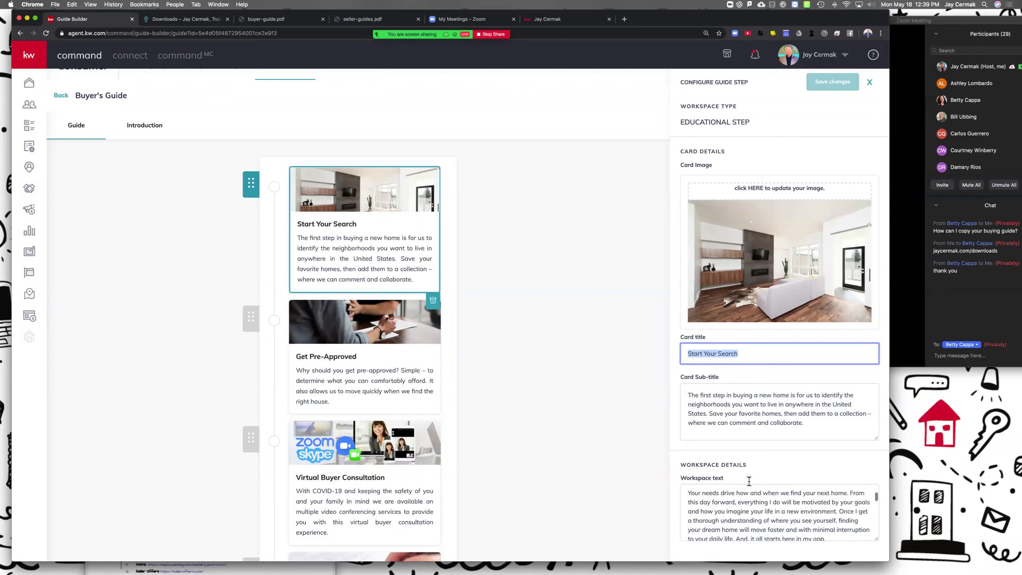
scroll(749, 483, up, 1)
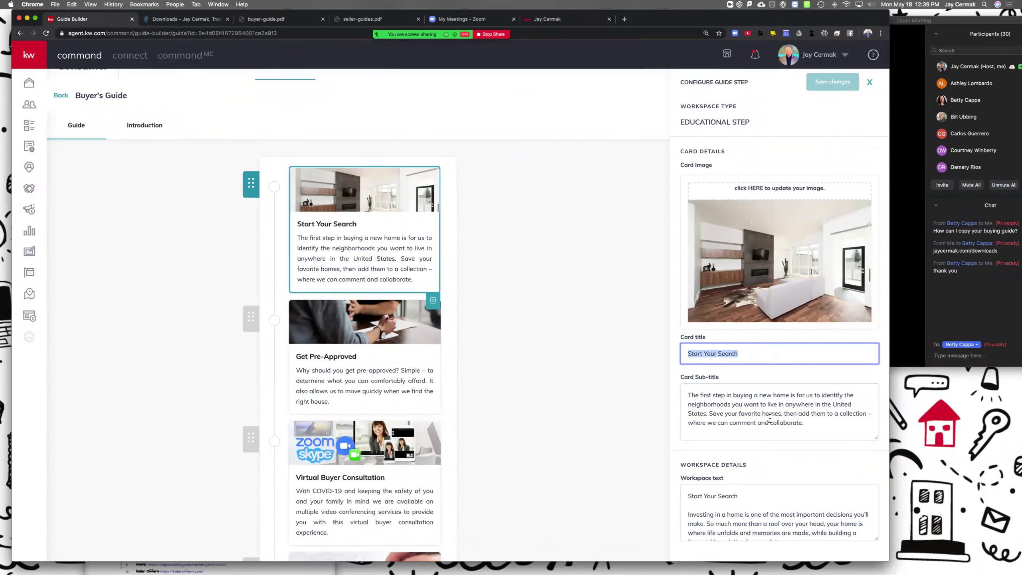
scroll(718, 486, down, 6)
scroll(718, 486, down, 4)
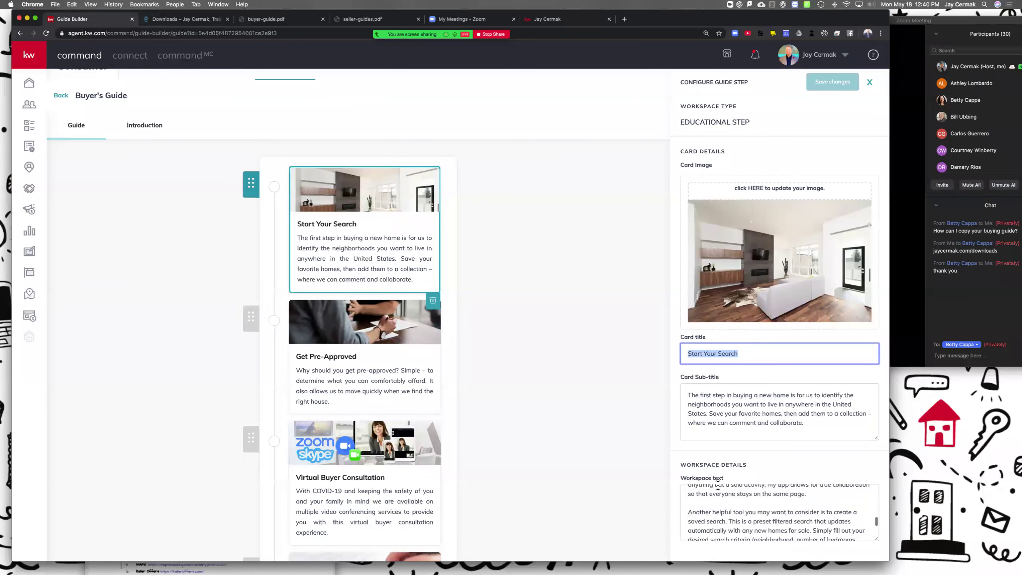
scroll(744, 529, down, 2)
scroll(743, 528, up, 12)
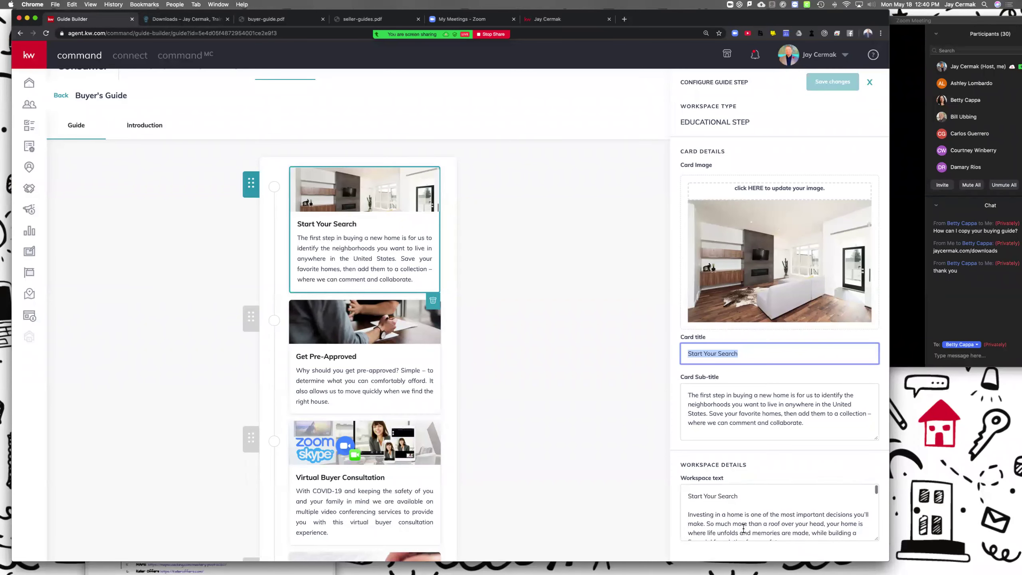
scroll(744, 524, down, 2)
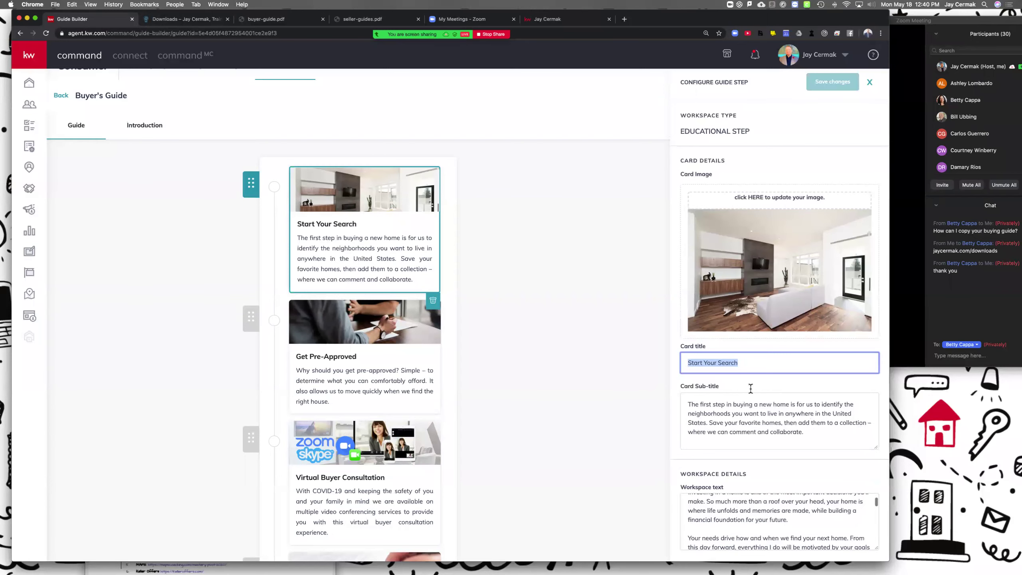
scroll(783, 479, down, 1)
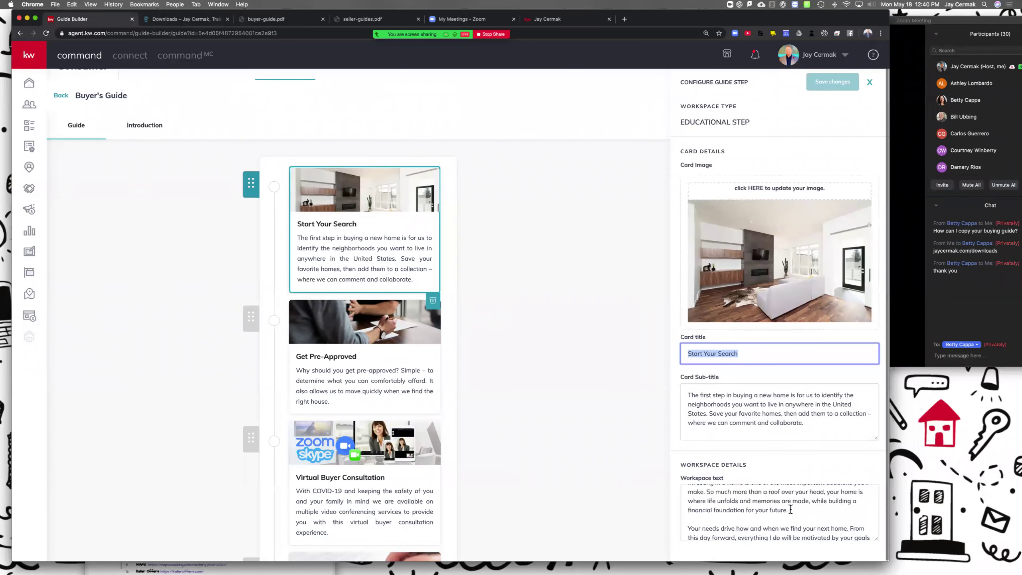
scroll(790, 514, down, 2)
drag(876, 539, 878, 563)
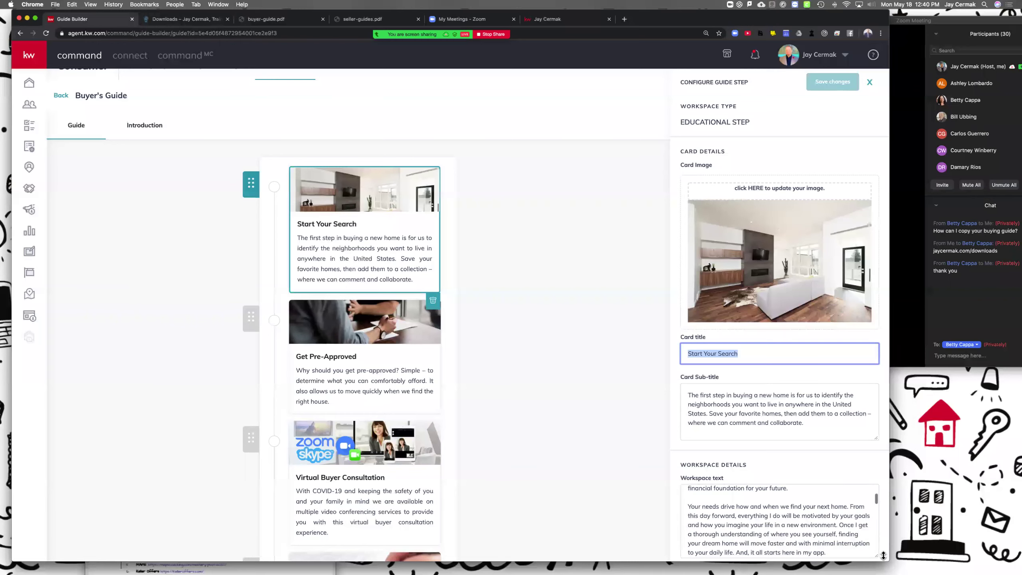
scroll(781, 523, down, 4)
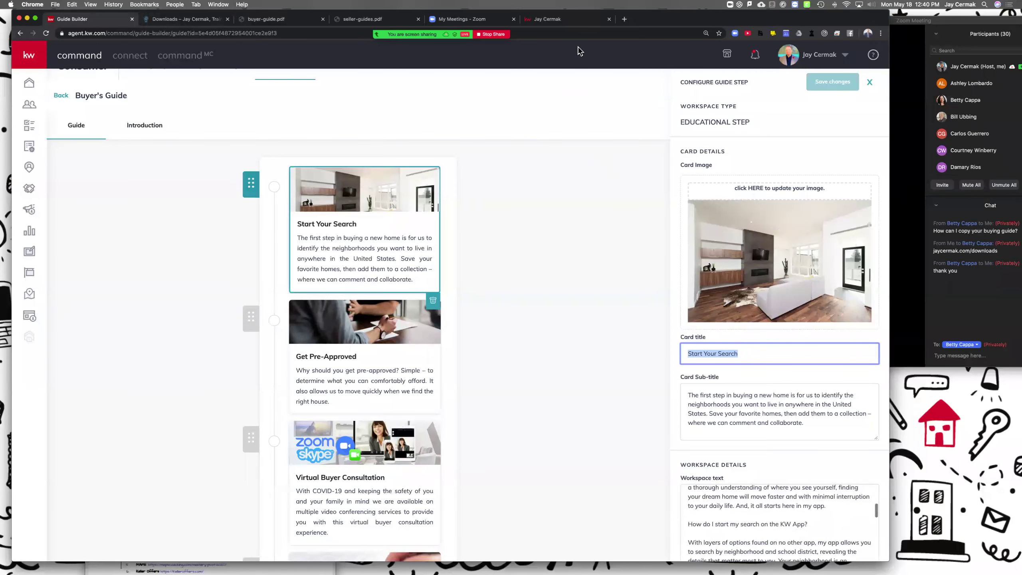
click(567, 20)
Step: Open the Start Your Search article in the consumer site's buying guide and review its text
scroll(116, 116, up, 2)
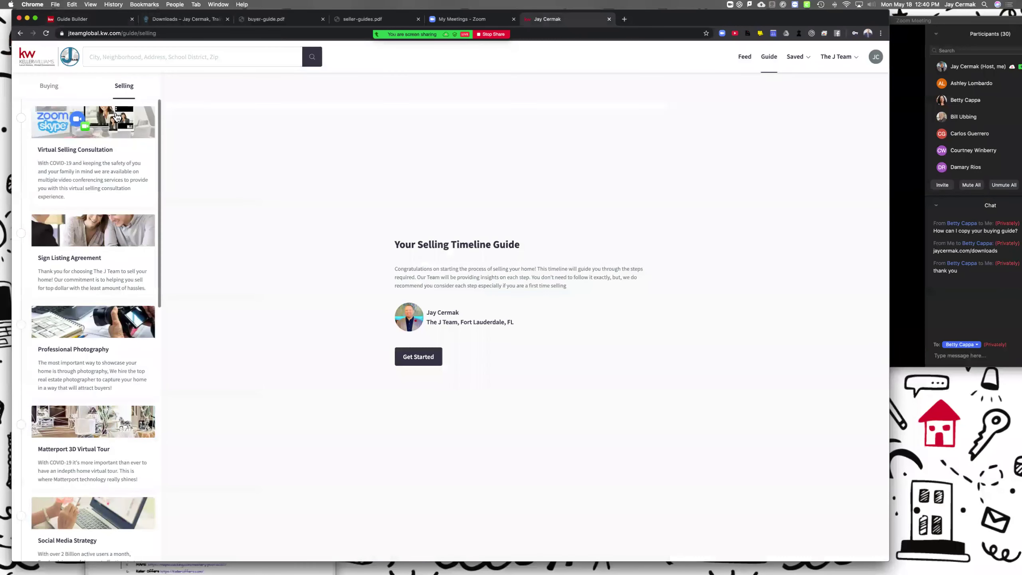
click(56, 86)
click(79, 132)
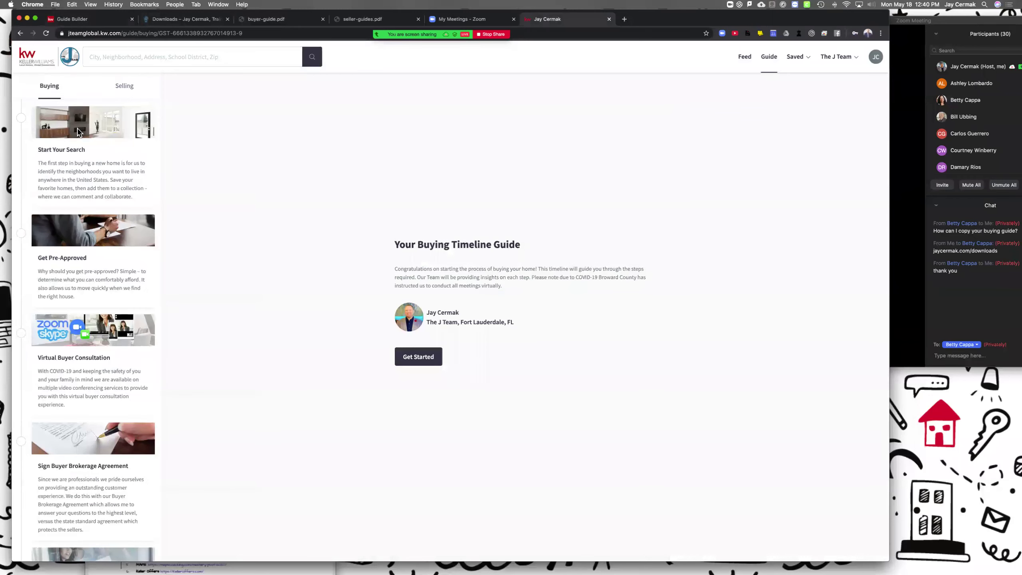
drag(191, 93, 510, 293)
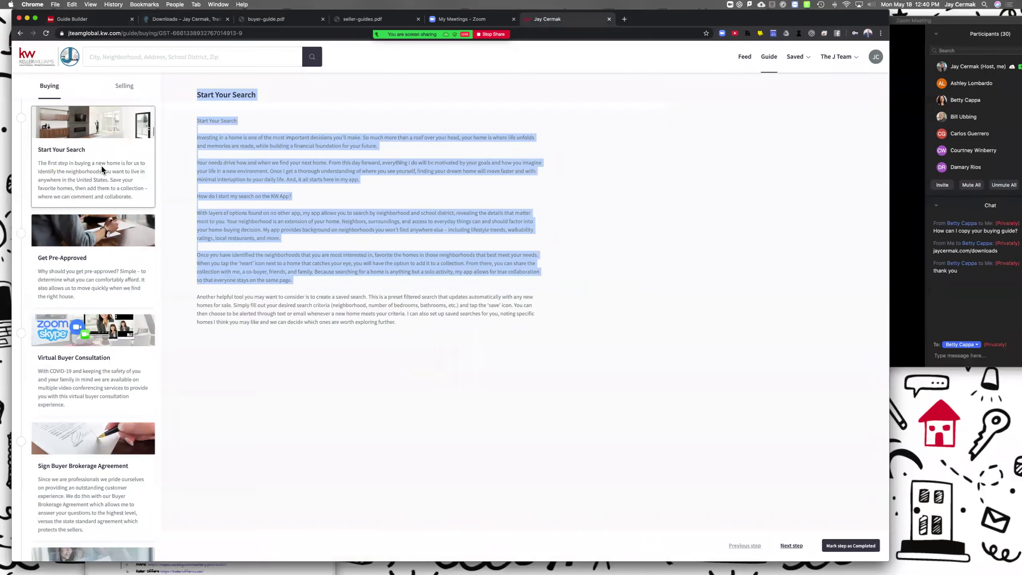
click(196, 95)
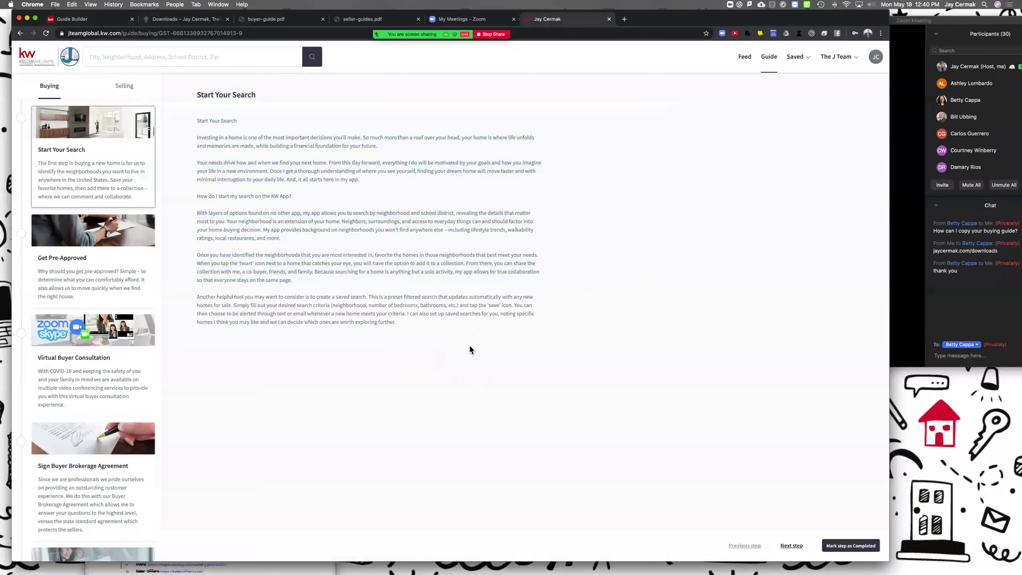
click(94, 20)
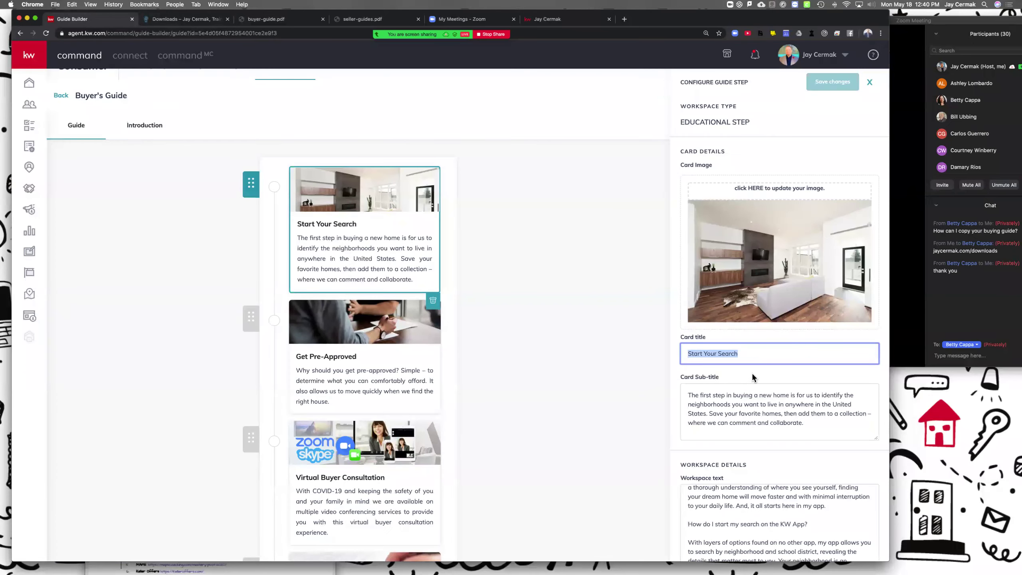
Step: Close the Start Your Search step settings panel
scroll(772, 309, down, 1)
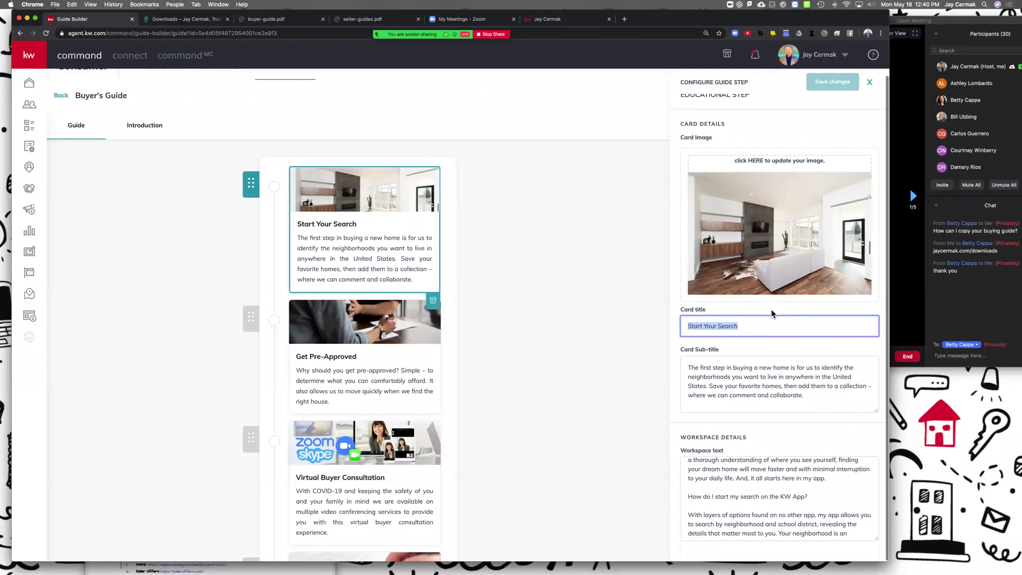
click(729, 123)
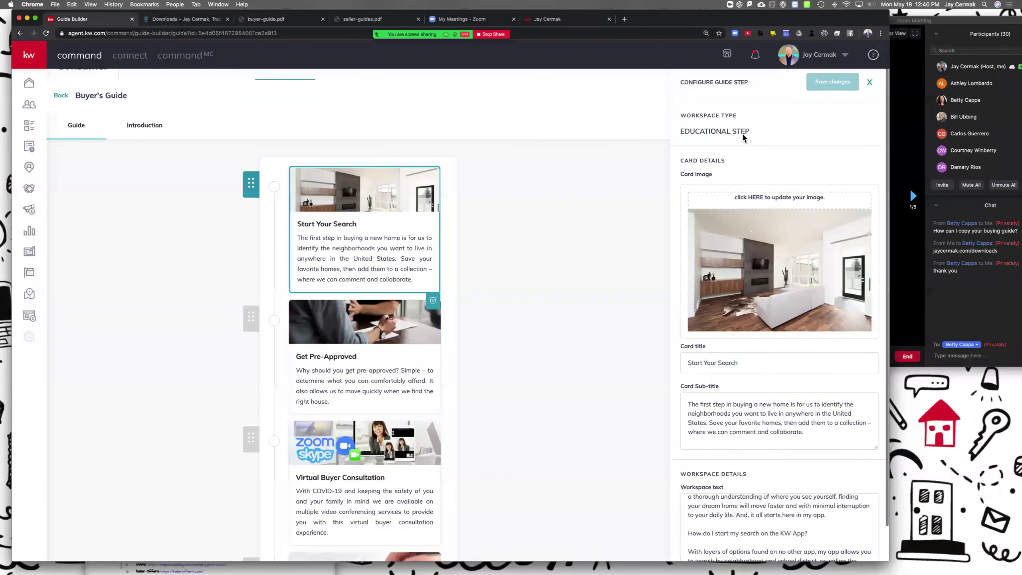
scroll(741, 137, up, 1)
scroll(741, 137, down, 1)
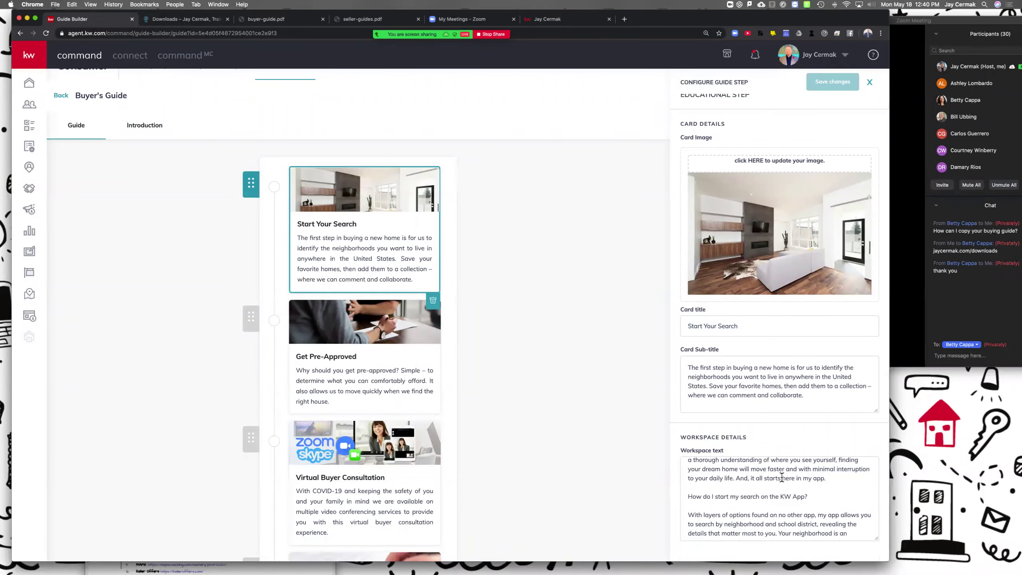
click(372, 331)
Step: Reopen and close the settings, then drag the Start Your Search card to reposition it
click(451, 185)
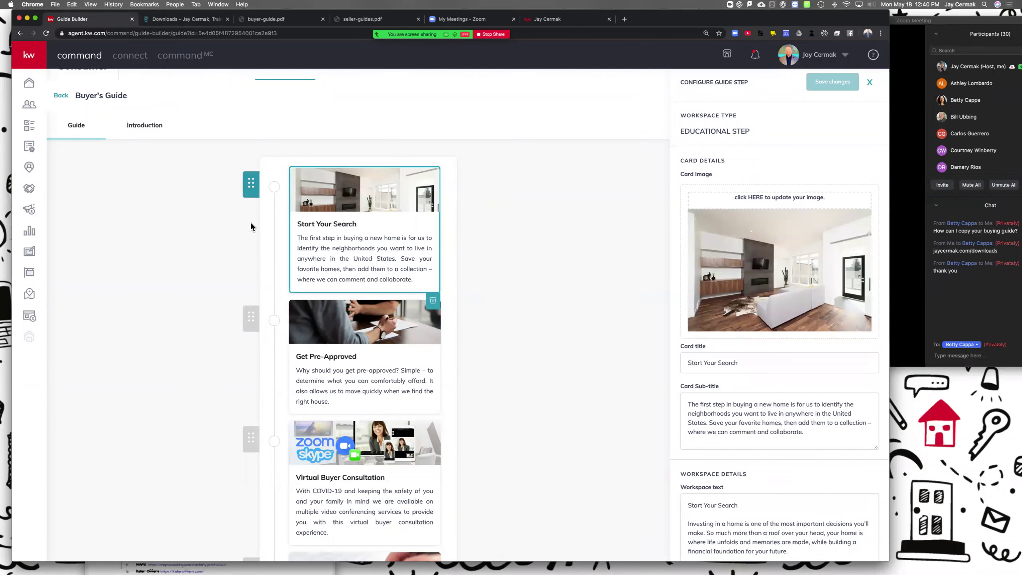
click(248, 296)
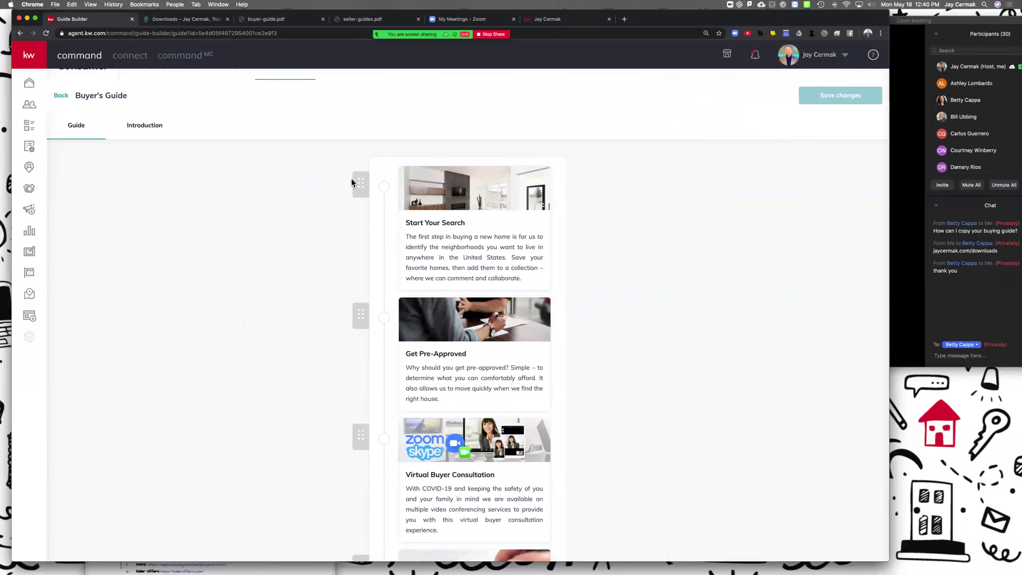
drag(355, 196, 381, 125)
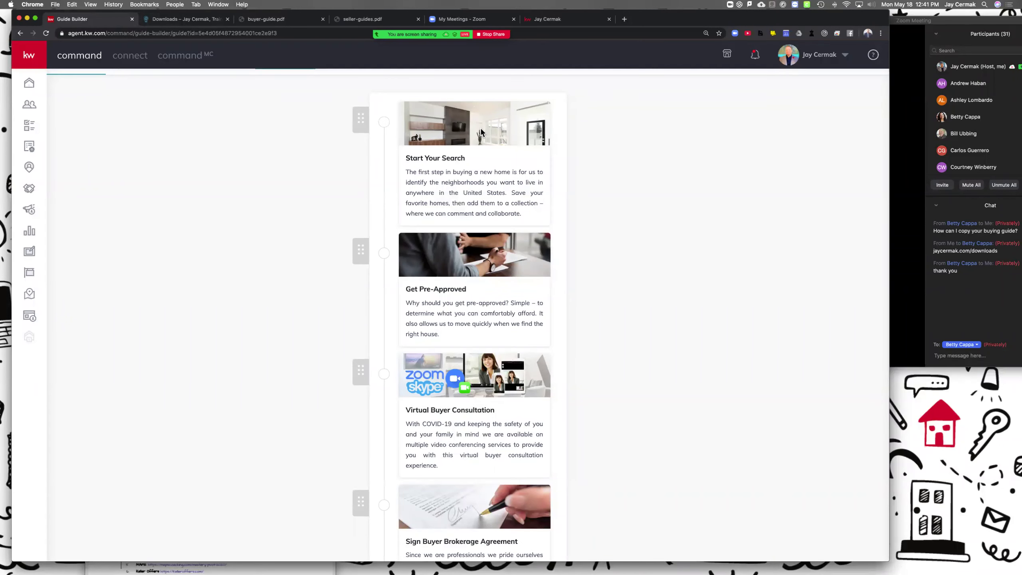
Step: Show the Get Pre-Approved card's title and affordability sub-title in its step settings
click(476, 261)
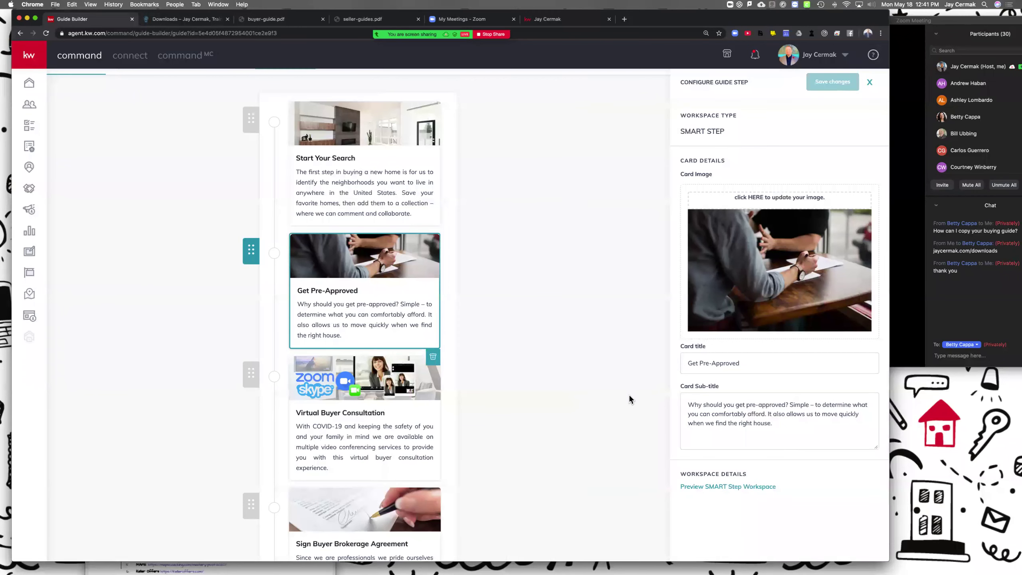
Step: Preview the Get Pre-Approved step and its Keller Mortgage pre-approval page as a client, then close that page
click(578, 18)
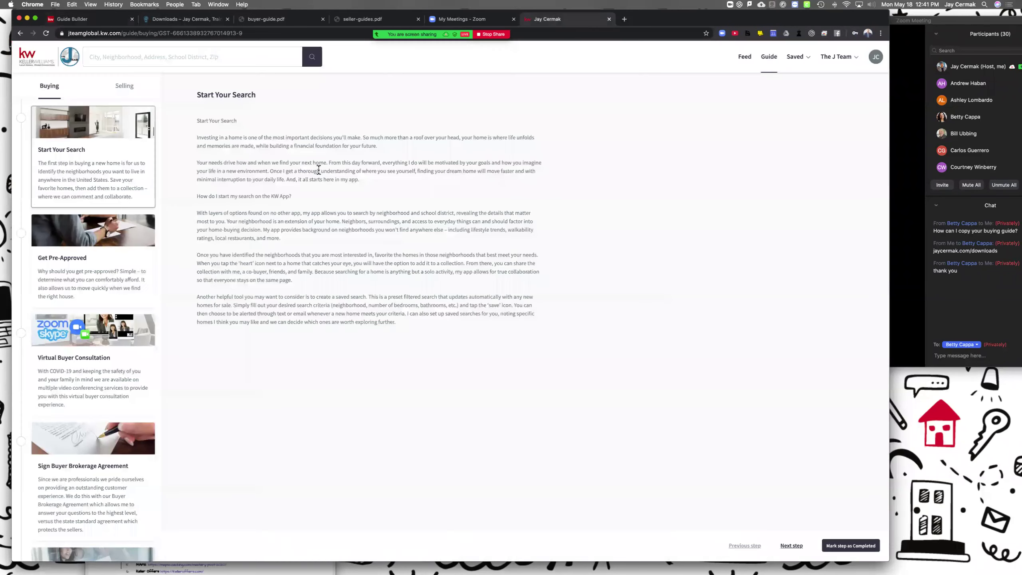
click(82, 247)
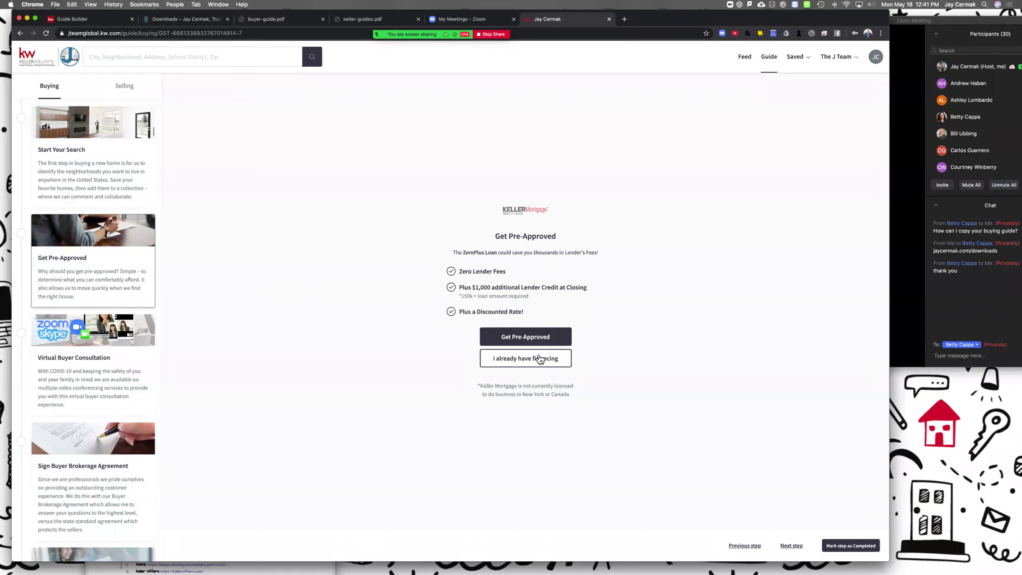
click(539, 336)
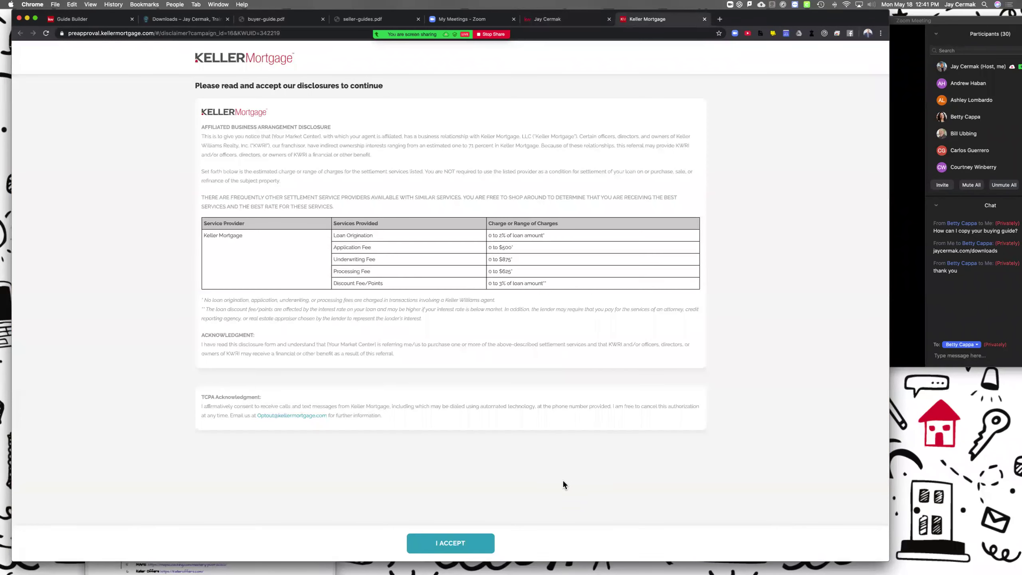
click(704, 19)
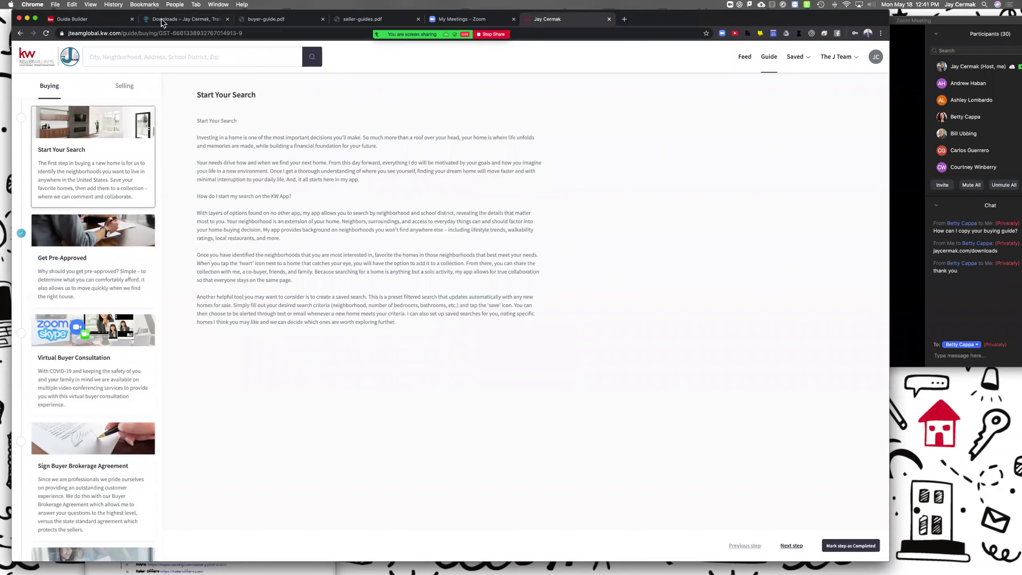
Step: Open the Virtual Buyer Consultation step settings alongside the buyer-guide.pdf reference
click(71, 19)
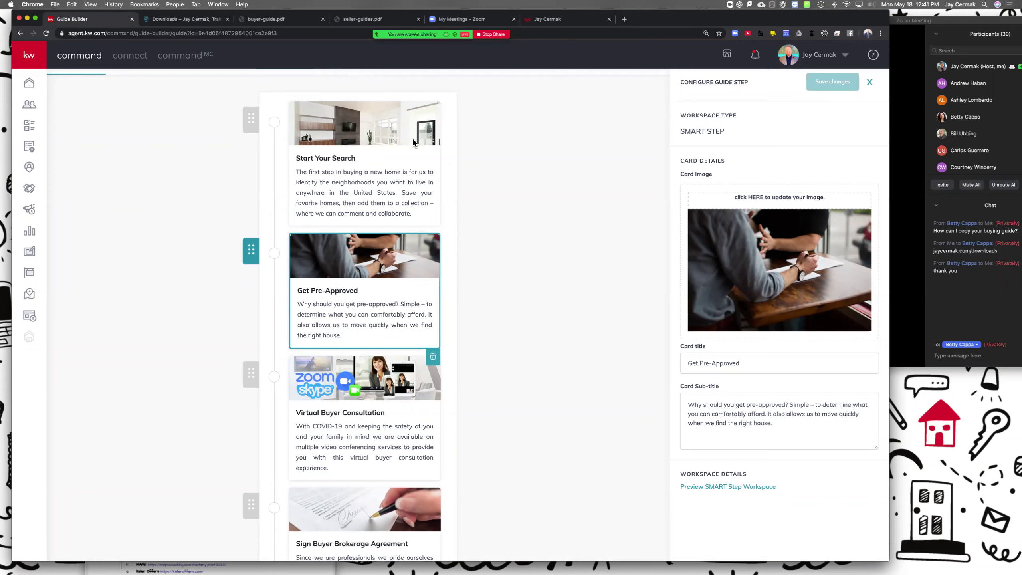
click(391, 384)
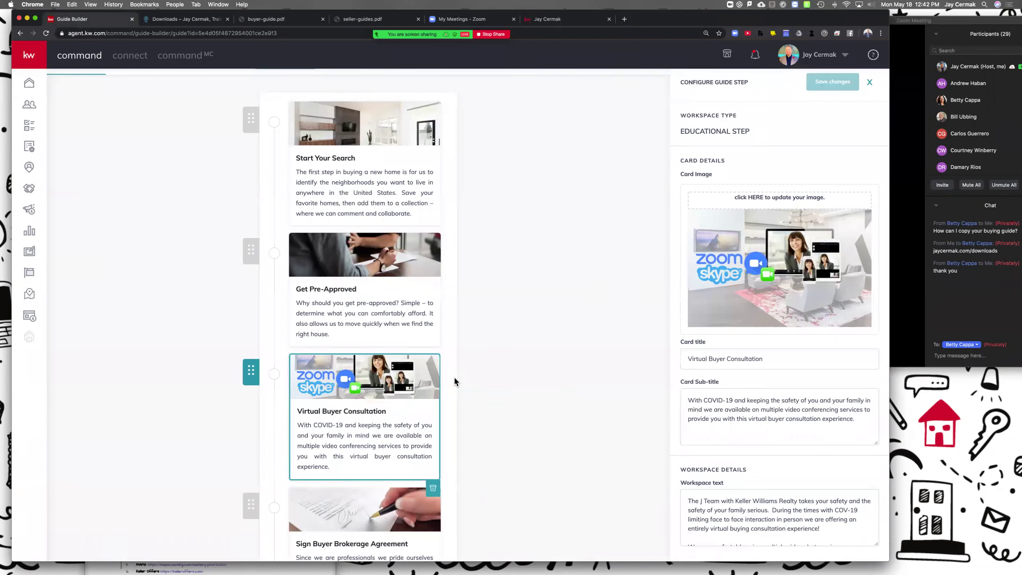
scroll(756, 410, down, 1)
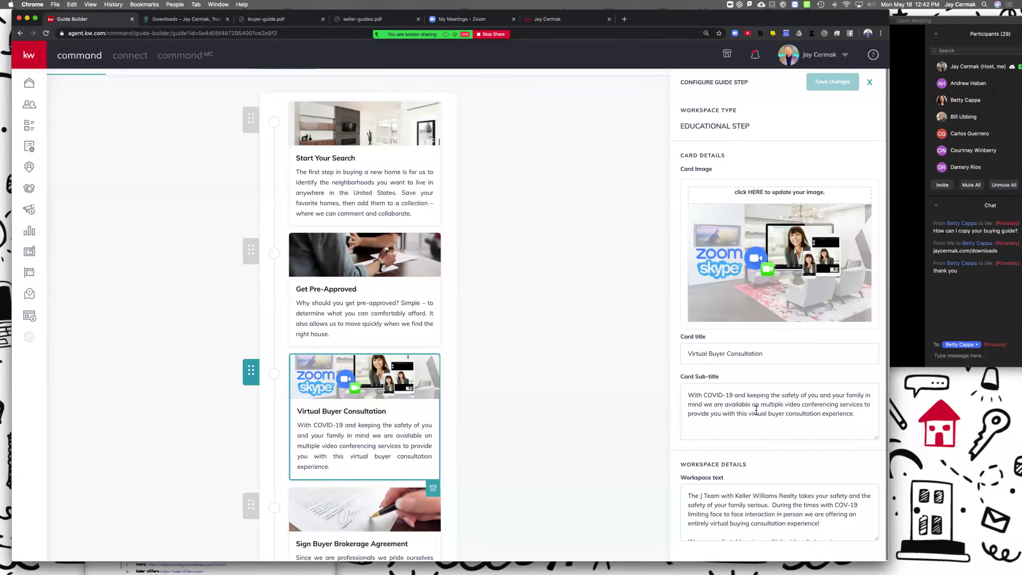
click(286, 20)
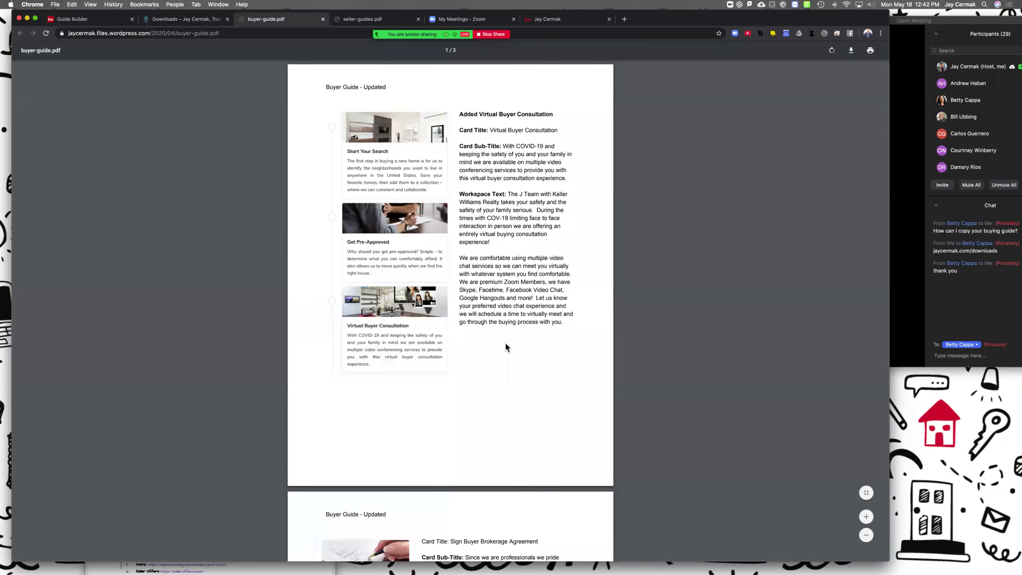
scroll(506, 343, down, 3)
Step: Find the Virtual Buyer Consultation page in buyer-guide.pdf, then return to the Guide Builder
scroll(506, 347, down, 10)
scroll(506, 347, up, 8)
scroll(505, 342, up, 5)
click(72, 19)
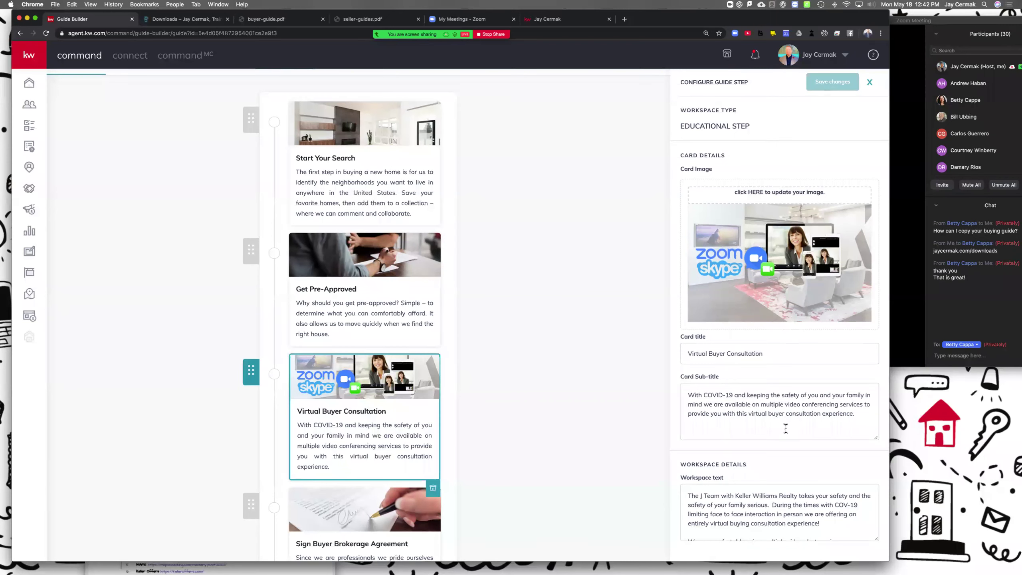
Step: Review the Virtual Buyer Consultation workspace text, then bring up the public buyer guide page
scroll(755, 516, down, 5)
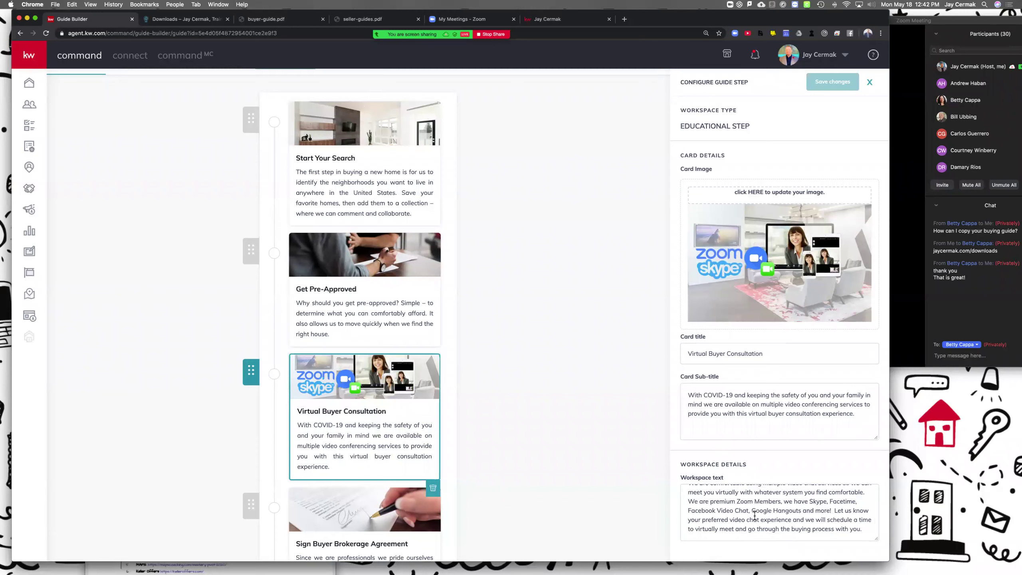
scroll(752, 516, up, 3)
scroll(748, 515, down, 3)
click(571, 19)
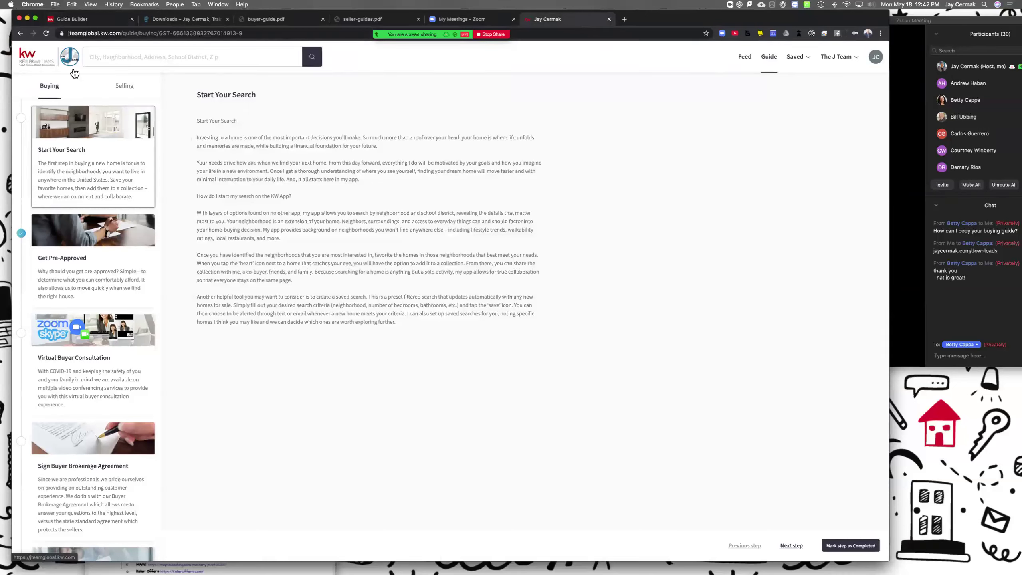
click(190, 55)
text(phoenix)
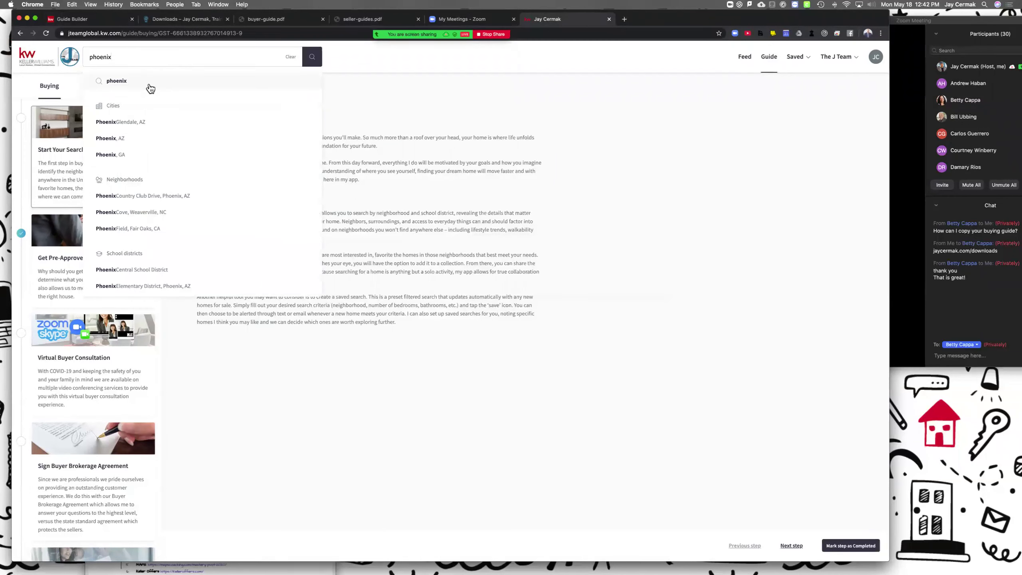
click(133, 138)
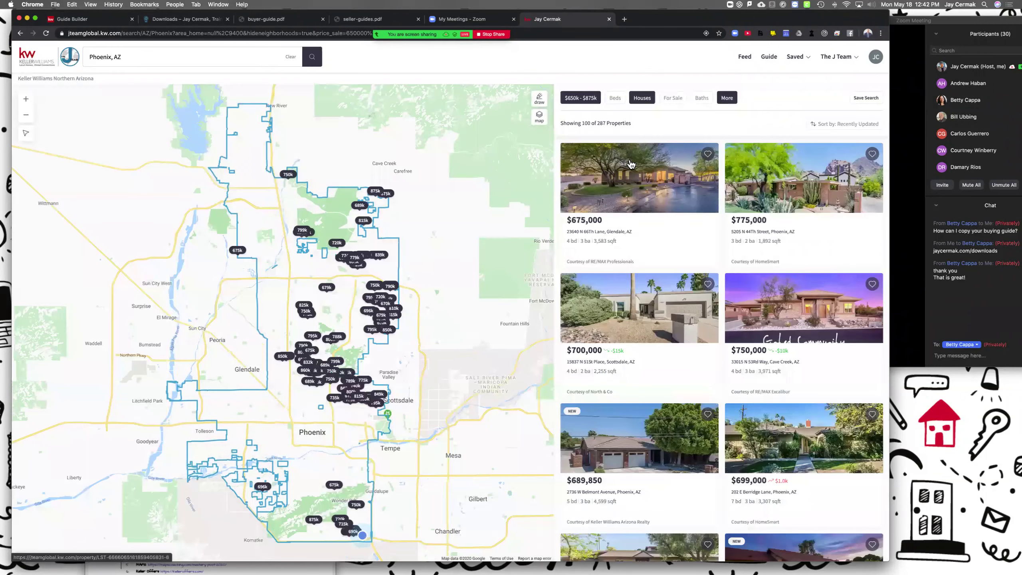
click(632, 181)
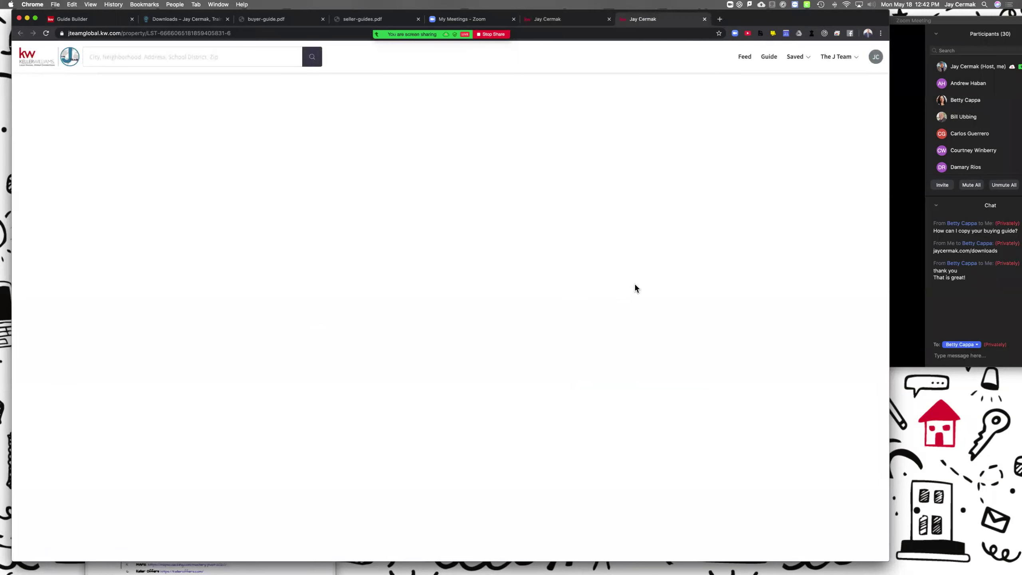
Step: Start a video tour request, toggling In Person then back to Live Video, and highlight the availability question
scroll(671, 347, down, 5)
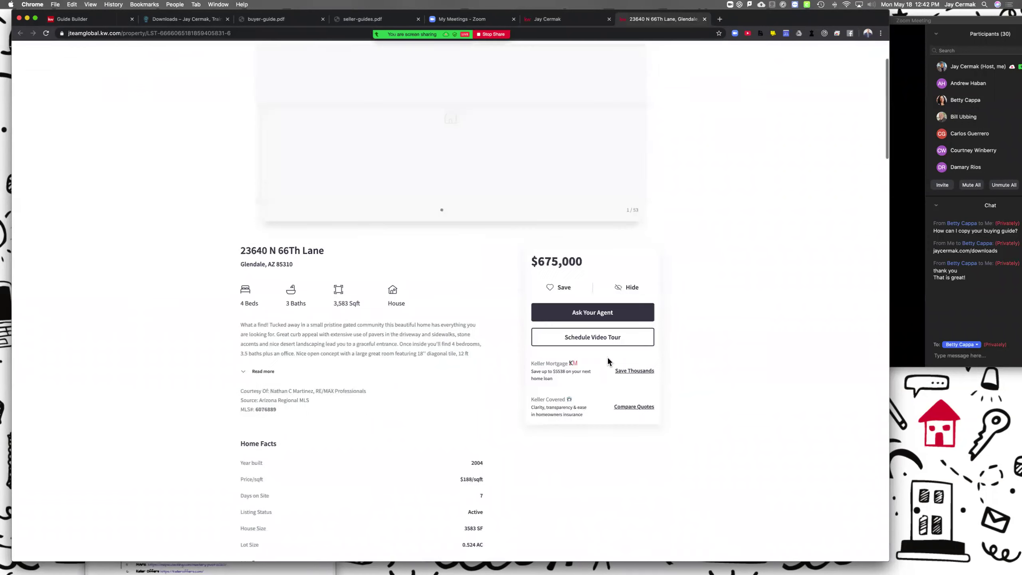
click(605, 338)
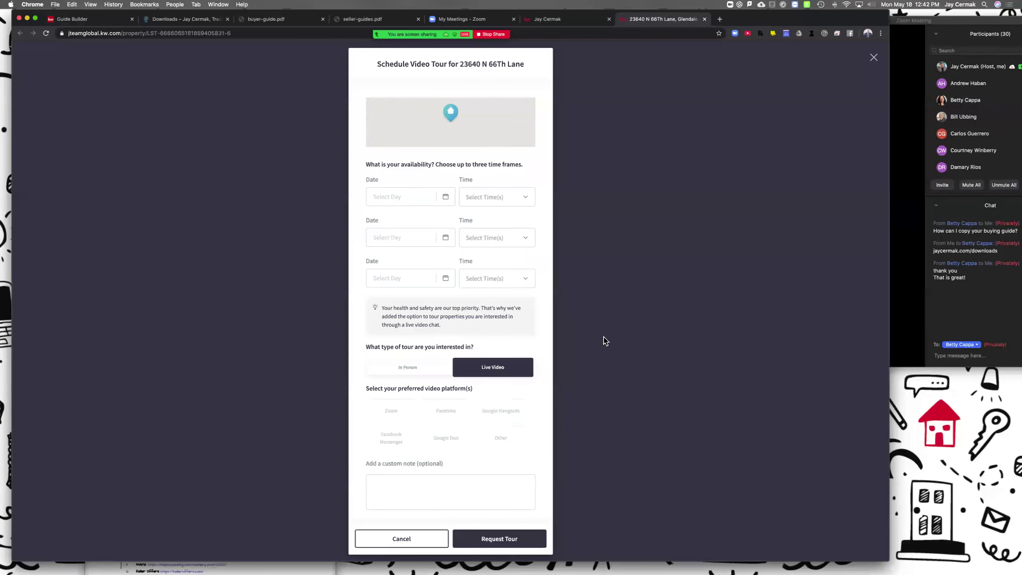
click(407, 368)
click(489, 406)
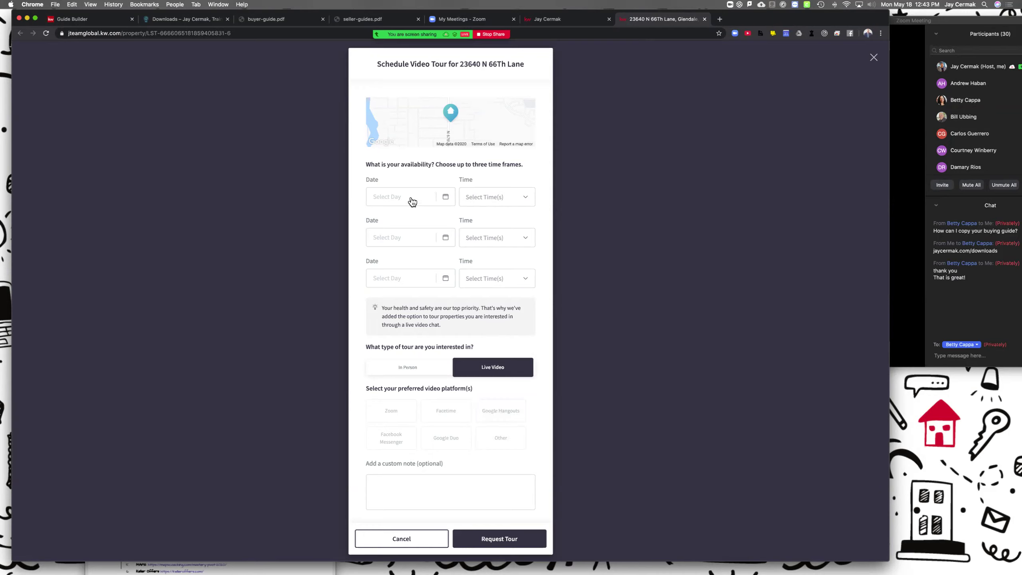
drag(367, 164, 525, 179)
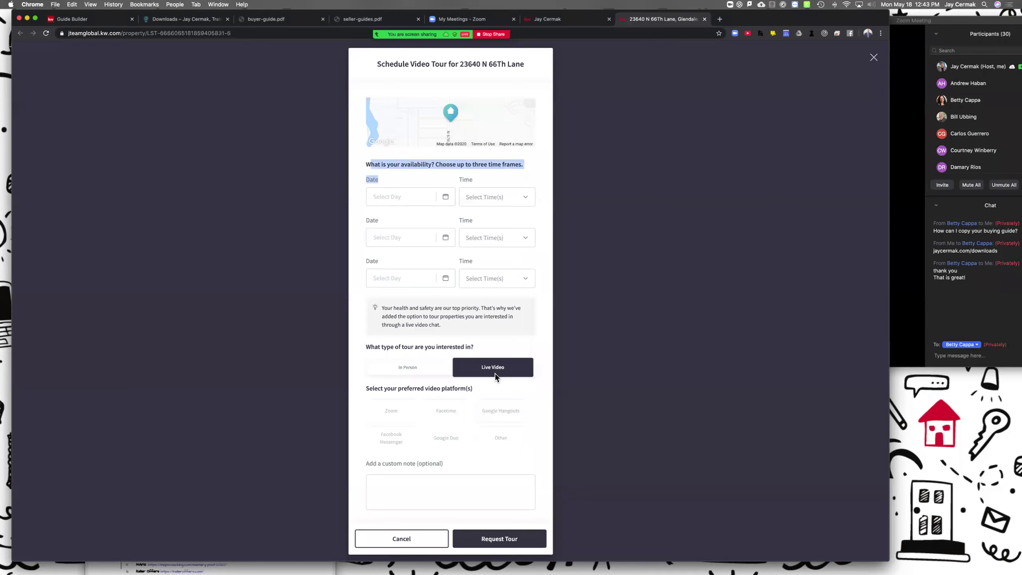
Step: Select Zoom, Facebook Messenger, Google Duo, Google Hangouts, Facetime and Other, then return to Guide Builder
click(393, 414)
click(394, 439)
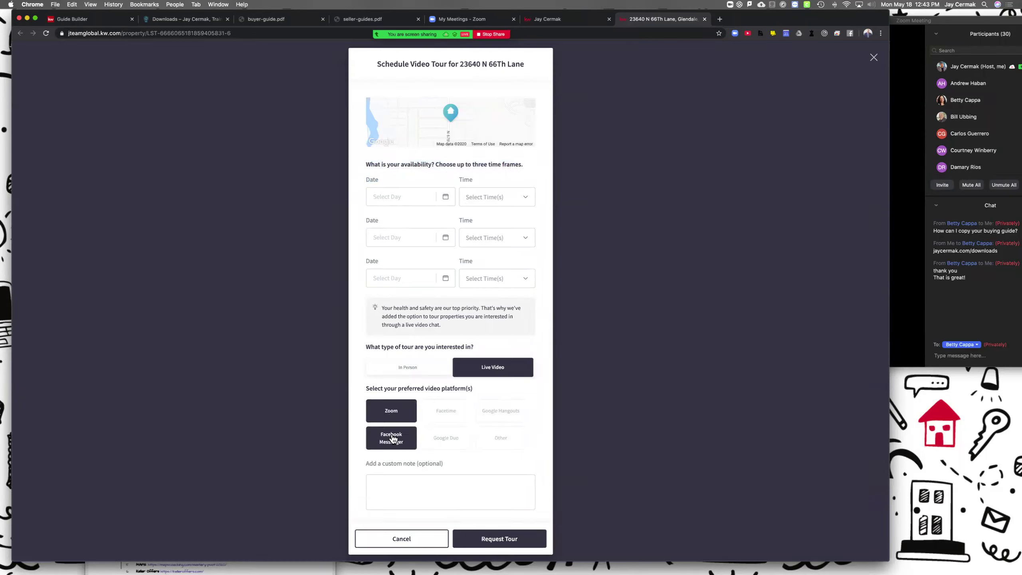
click(461, 437)
click(500, 410)
click(455, 411)
click(501, 436)
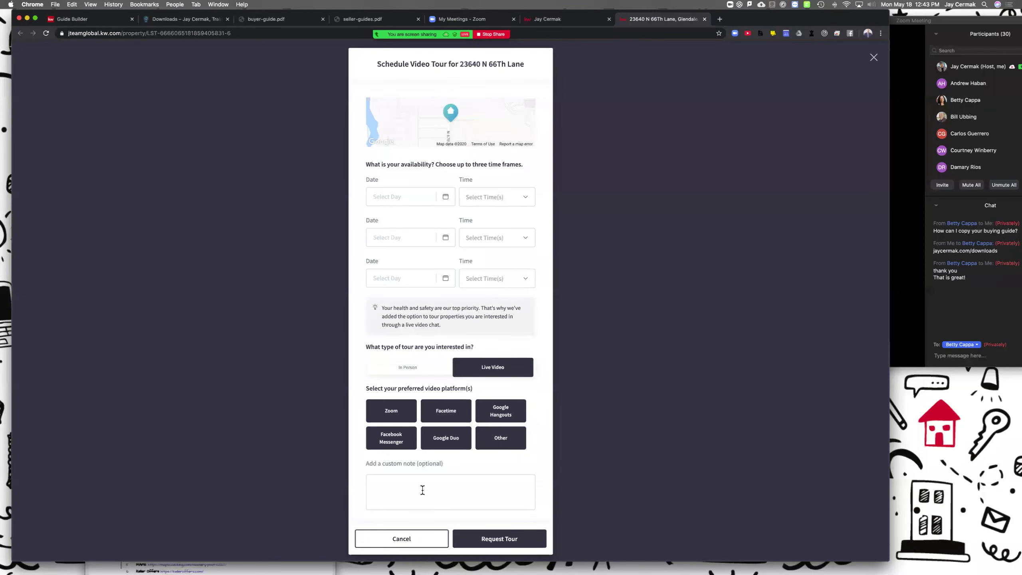
drag(460, 324, 357, 308)
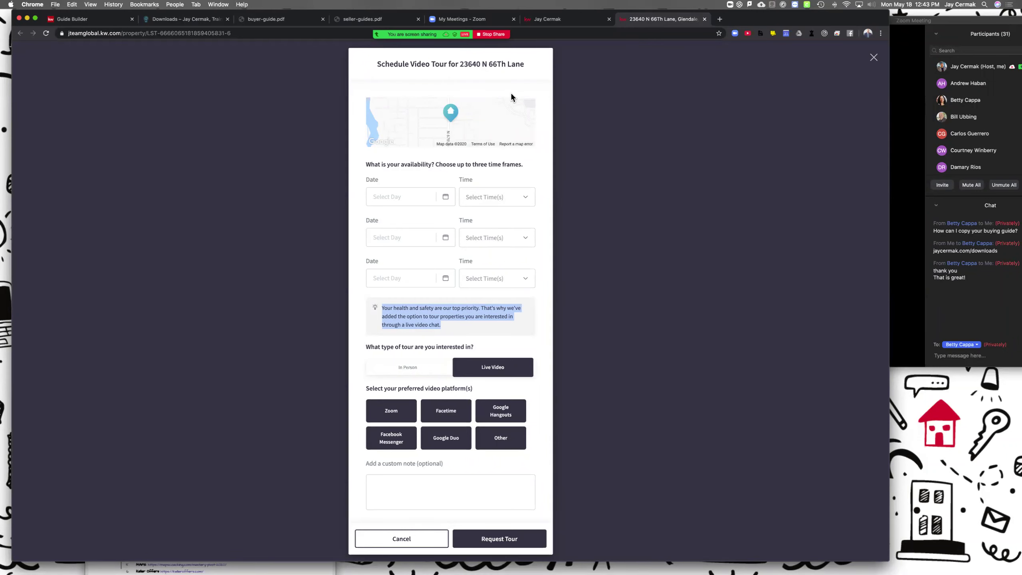
click(107, 20)
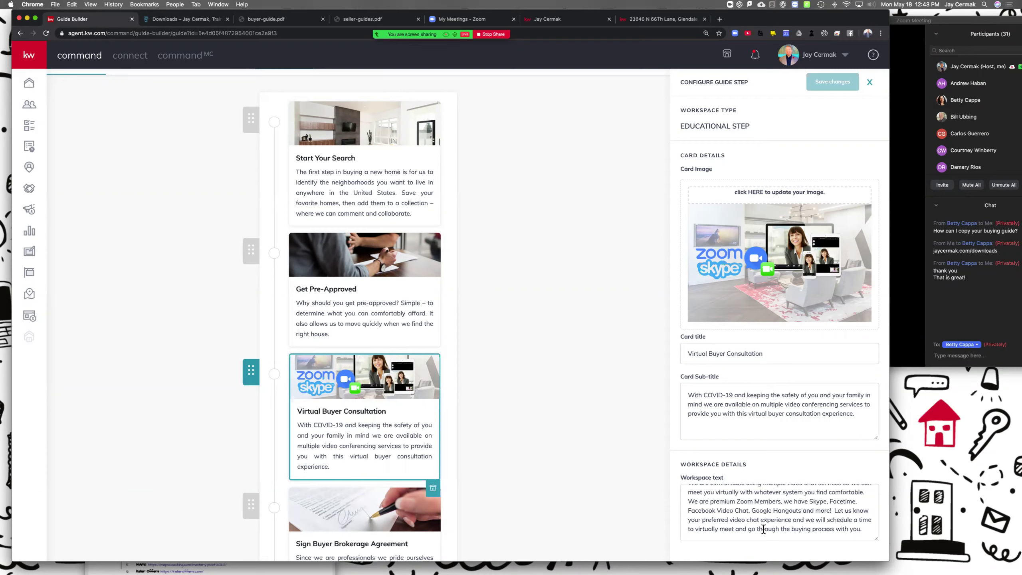
scroll(761, 511, up, 5)
scroll(761, 510, down, 5)
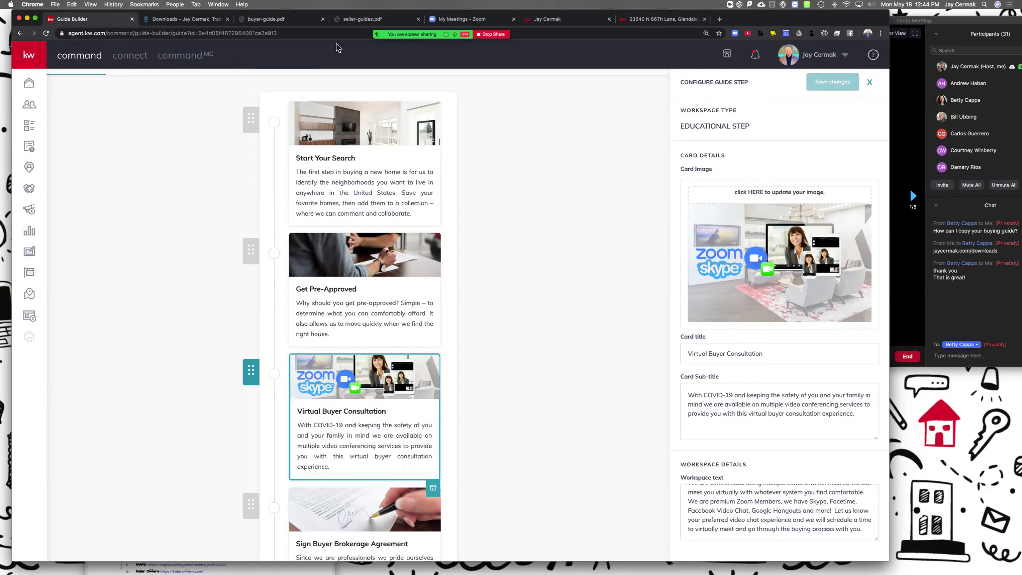
click(191, 23)
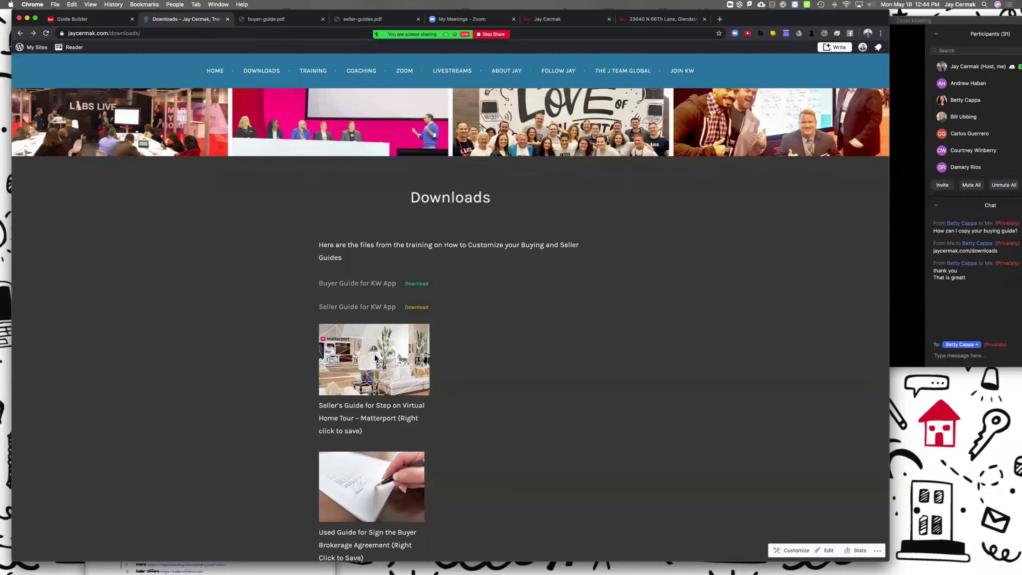
scroll(376, 358, down, 5)
scroll(375, 357, down, 5)
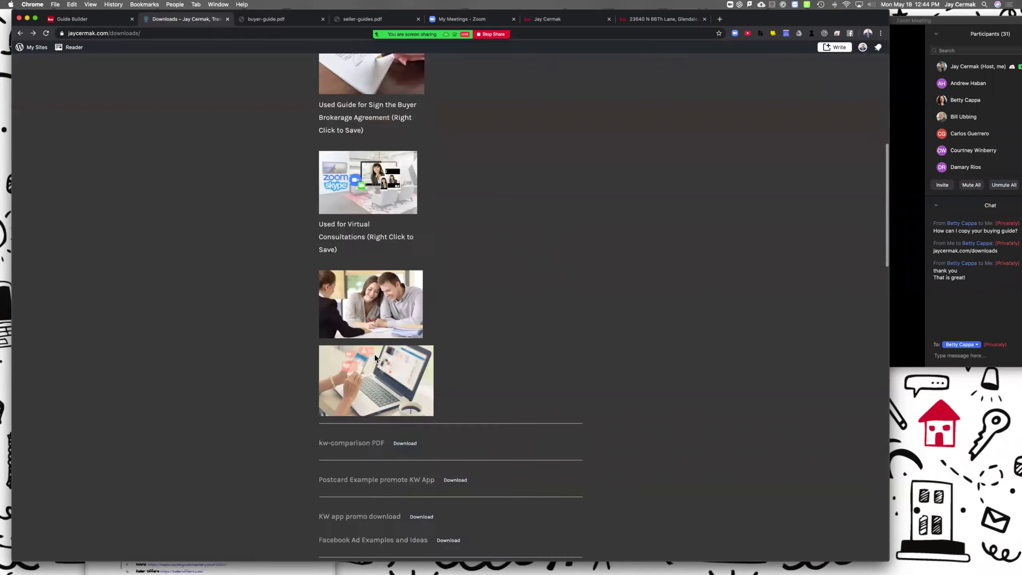
scroll(375, 357, up, 3)
right_click(387, 319)
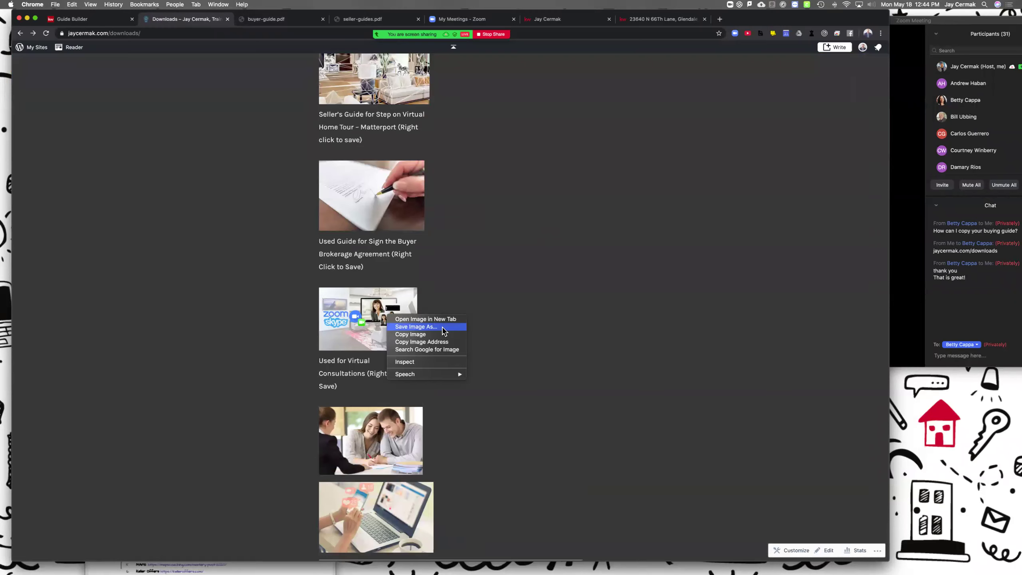
click(393, 325)
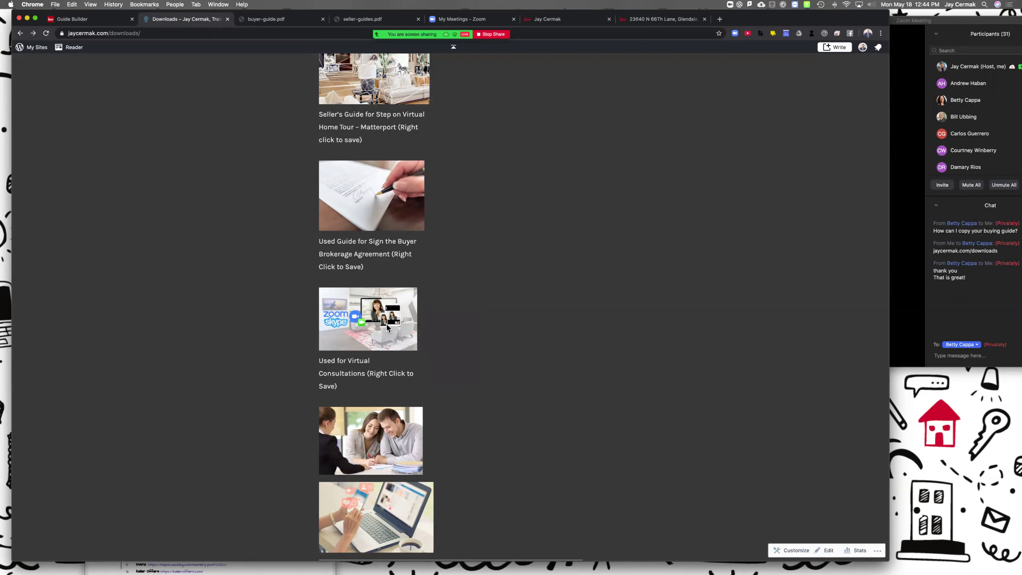
right_click(387, 323)
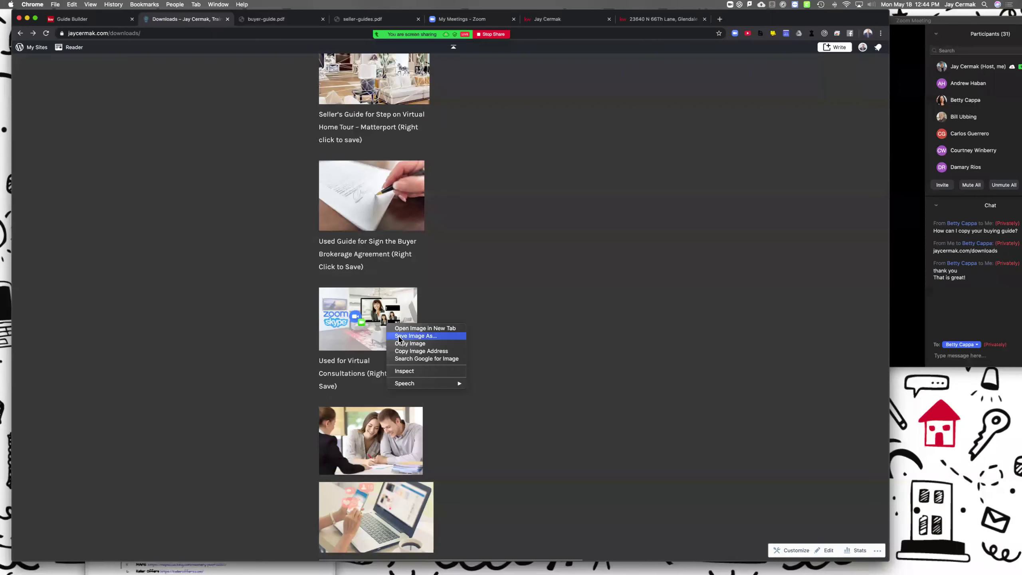
click(398, 336)
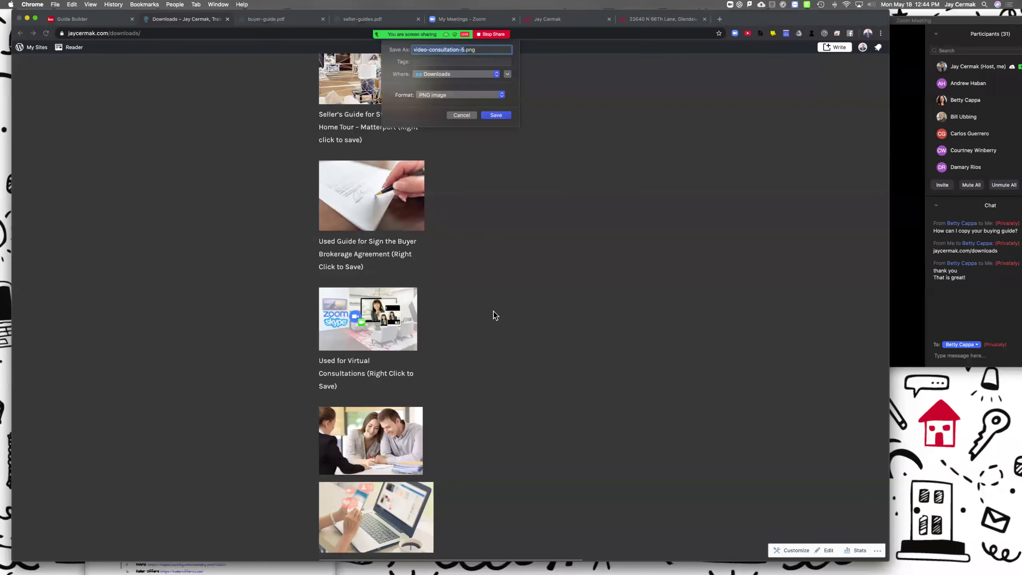
click(461, 115)
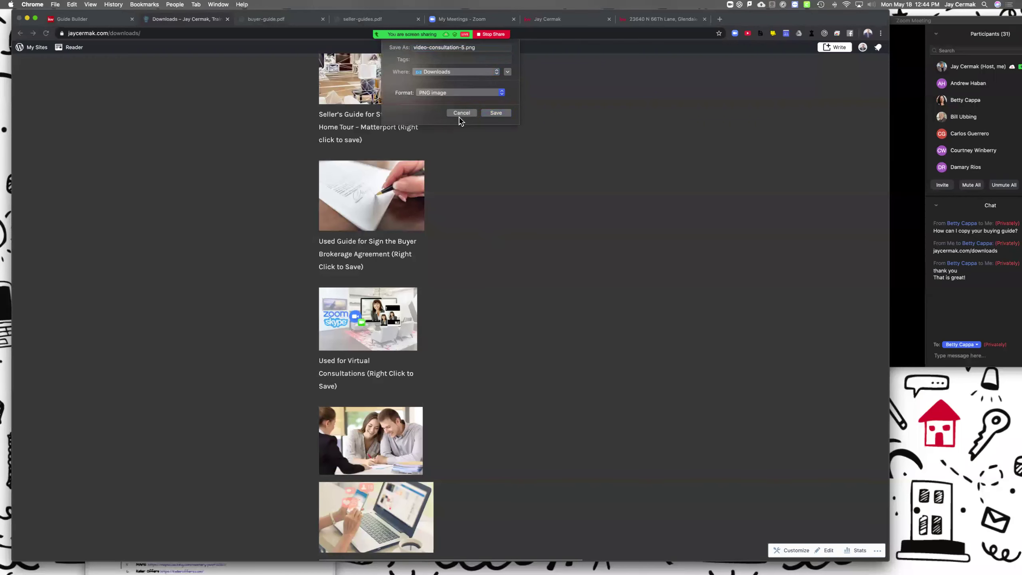
scroll(374, 402, down, 5)
scroll(443, 330, up, 12)
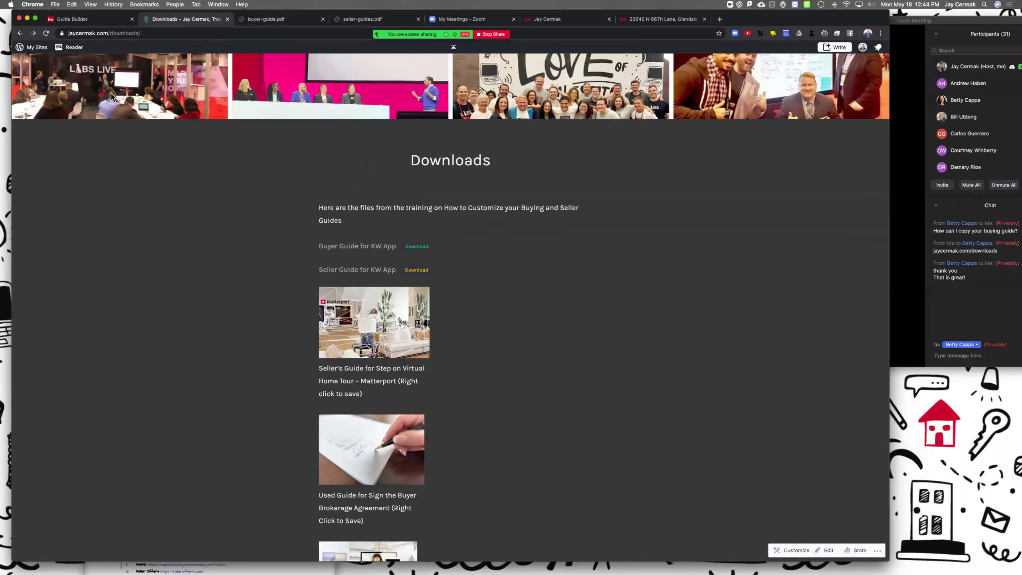
click(94, 22)
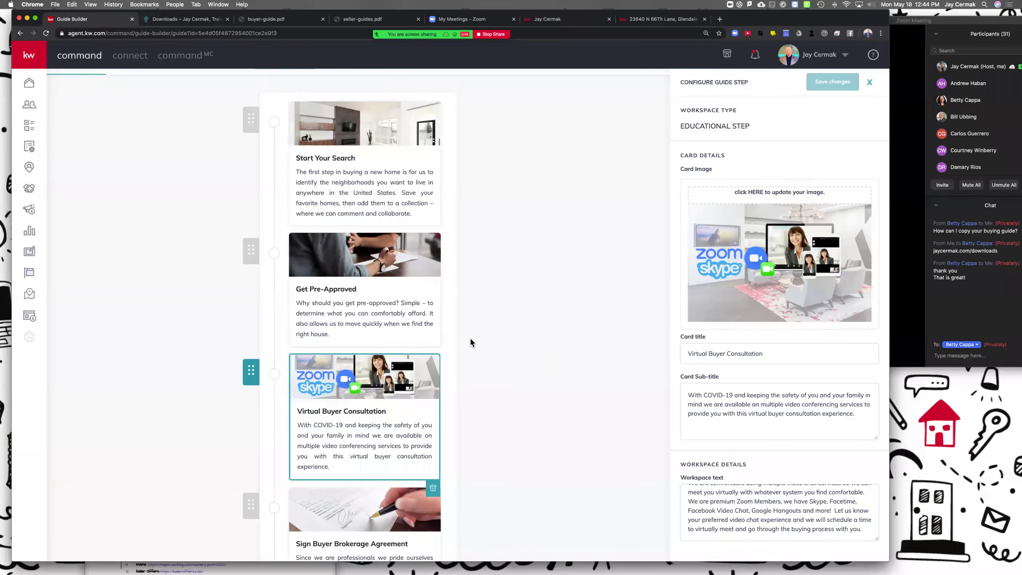
Step: Close the Virtual Buyer Consultation settings and open the Sign Buyer Brokerage Agreement card's settings
click(516, 374)
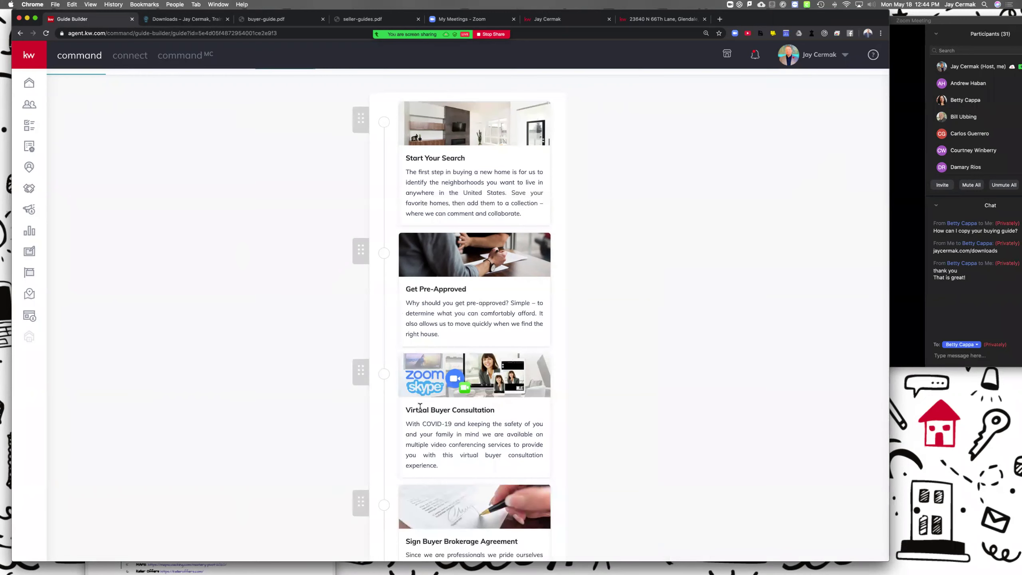
scroll(420, 423, down, 5)
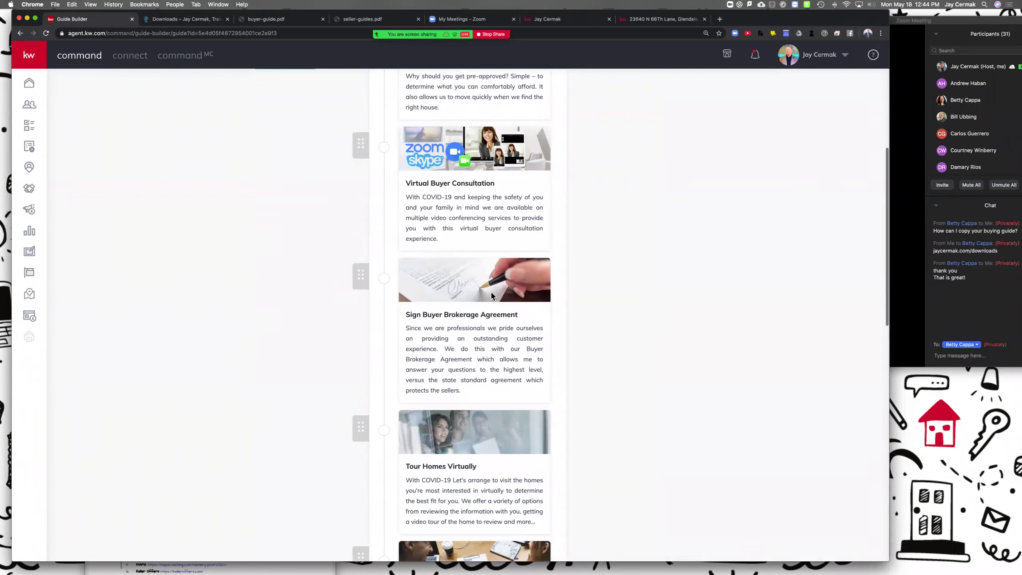
click(492, 293)
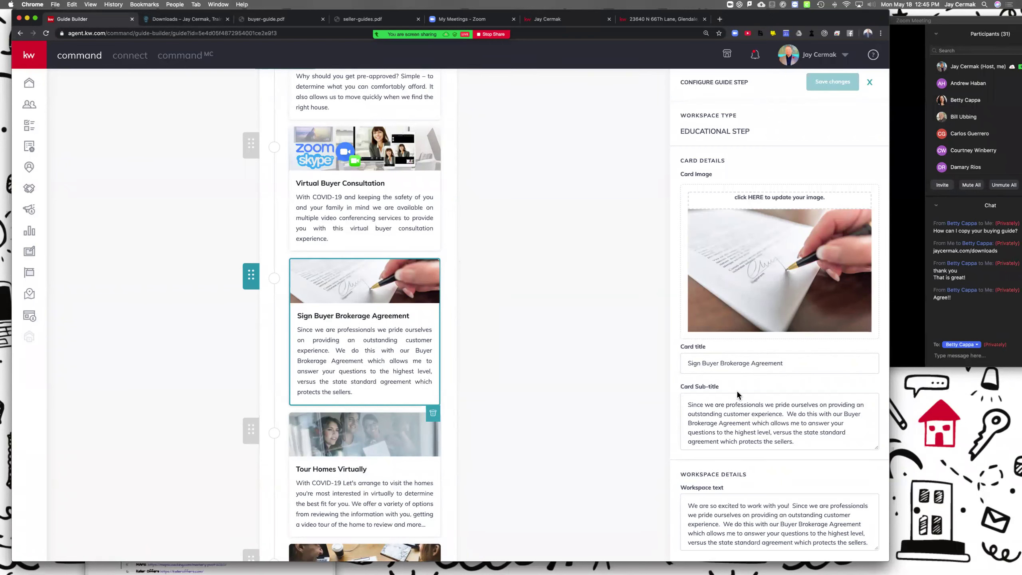
scroll(801, 345, down, 1)
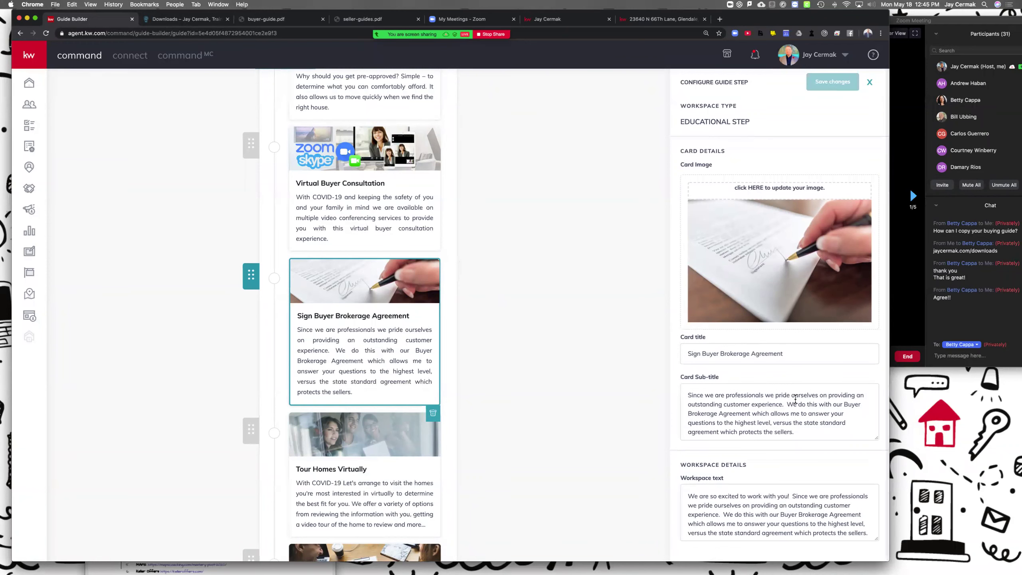